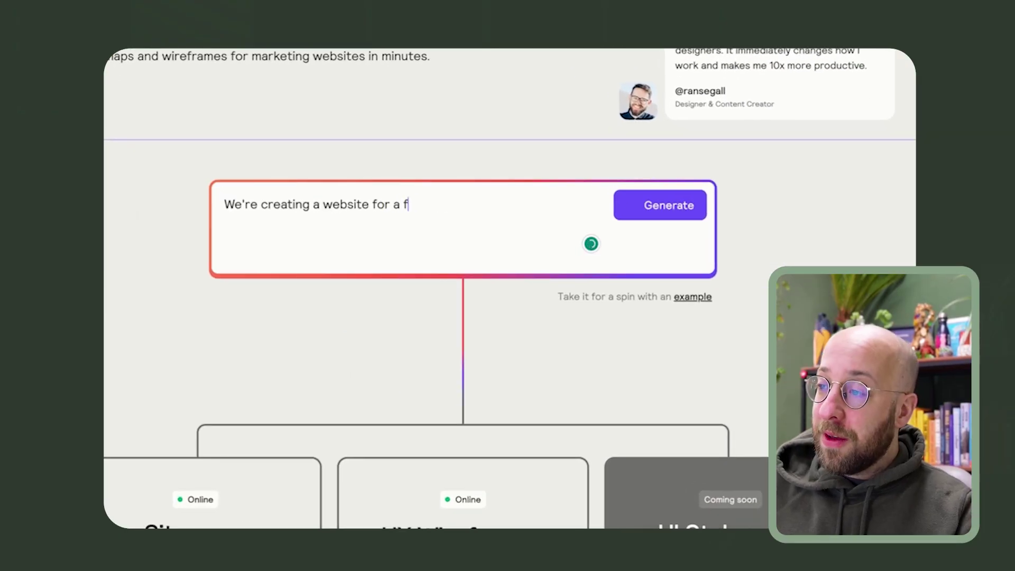
Step: Finish the agency brief, ending with a CTA to get in touch or download a free resource
{"action": "type", "text": " a full-service digital a"}
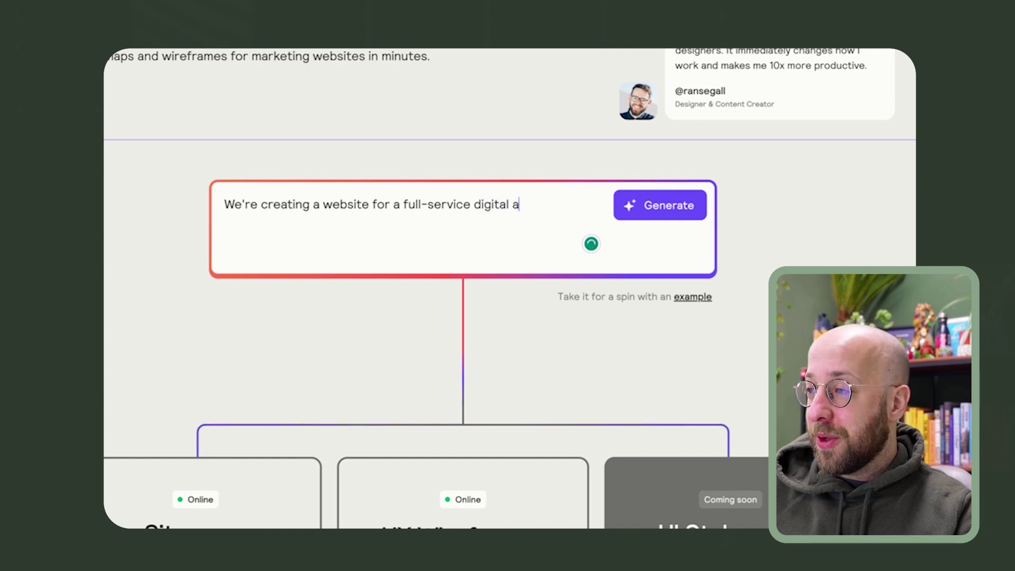
{"action": "type", "text": "gency in the netherl"}
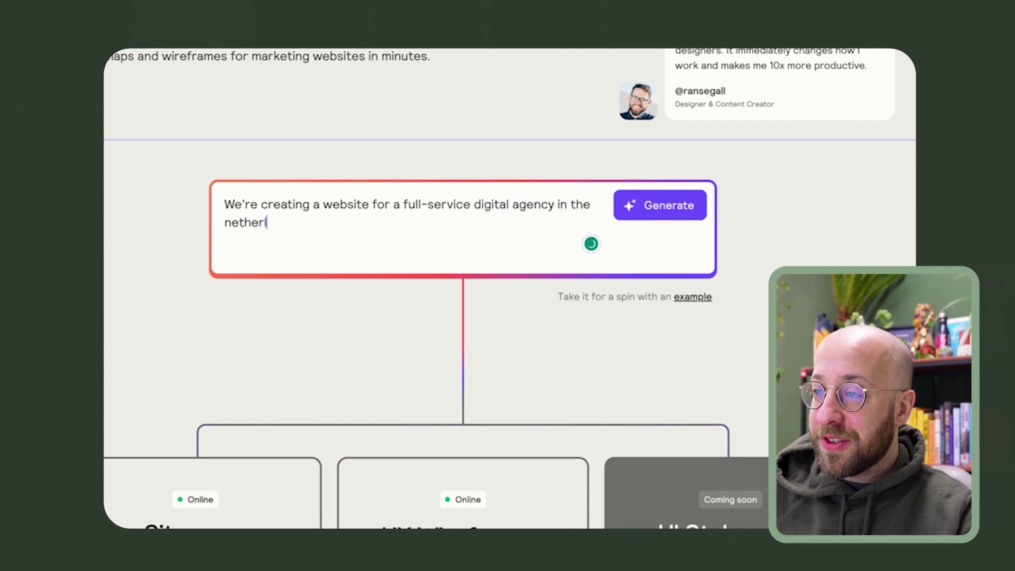
{"action": "type", "text": "ands. I want to sho"}
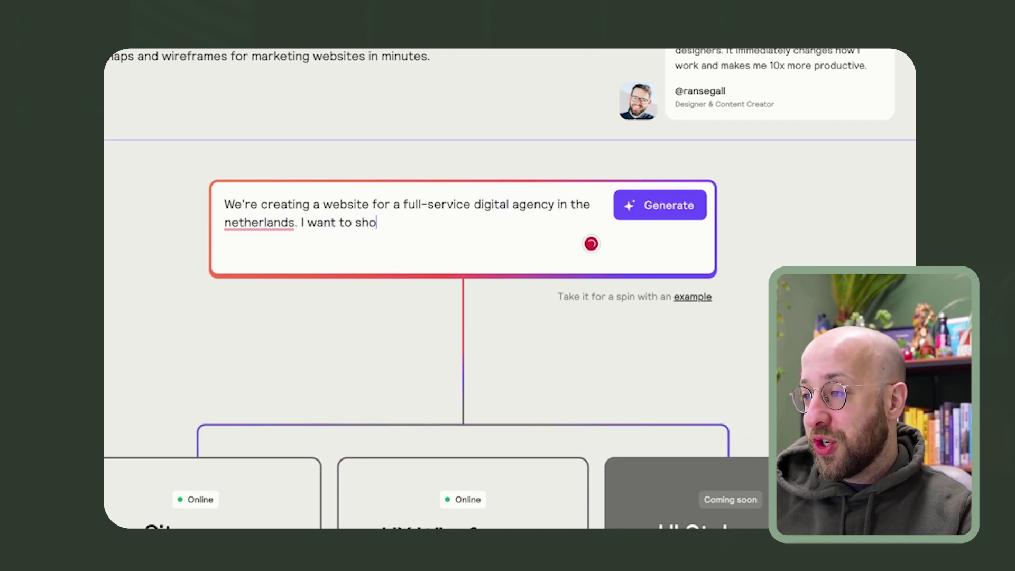
{"action": "type", "text": "w my portfolio"}
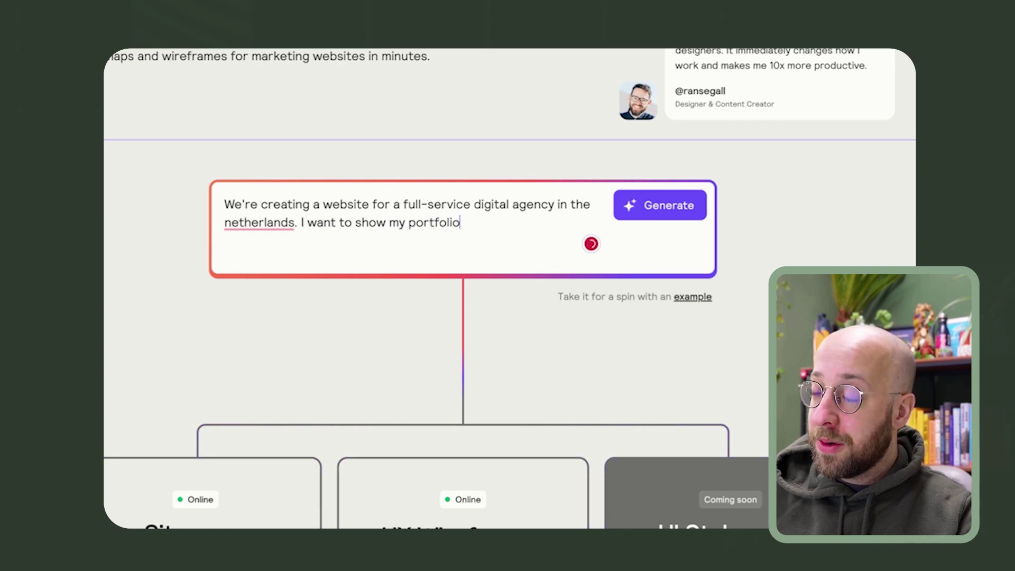
{"action": "type", "text": ", services and of course"}
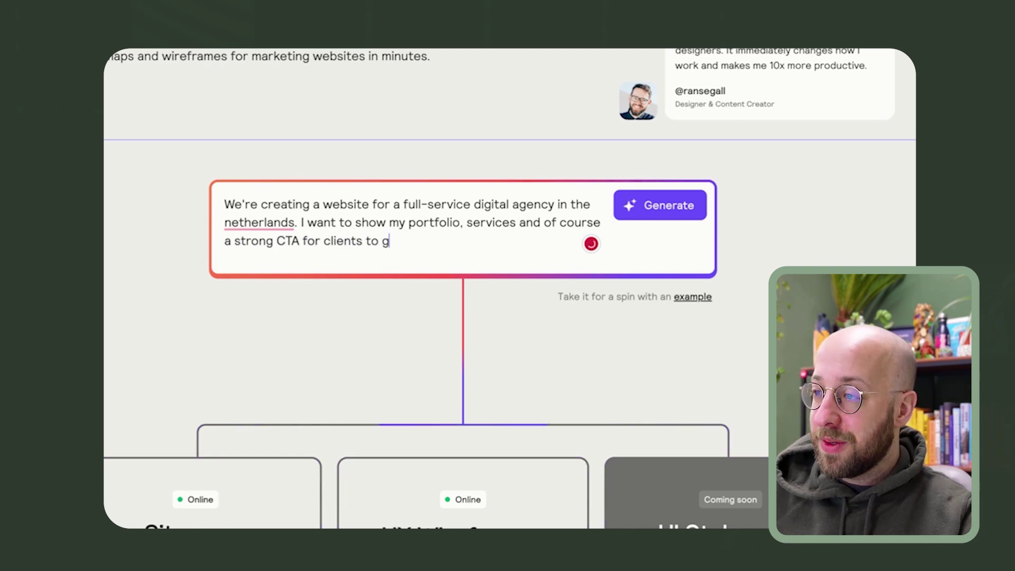
{"action": "type", "text": "download "}
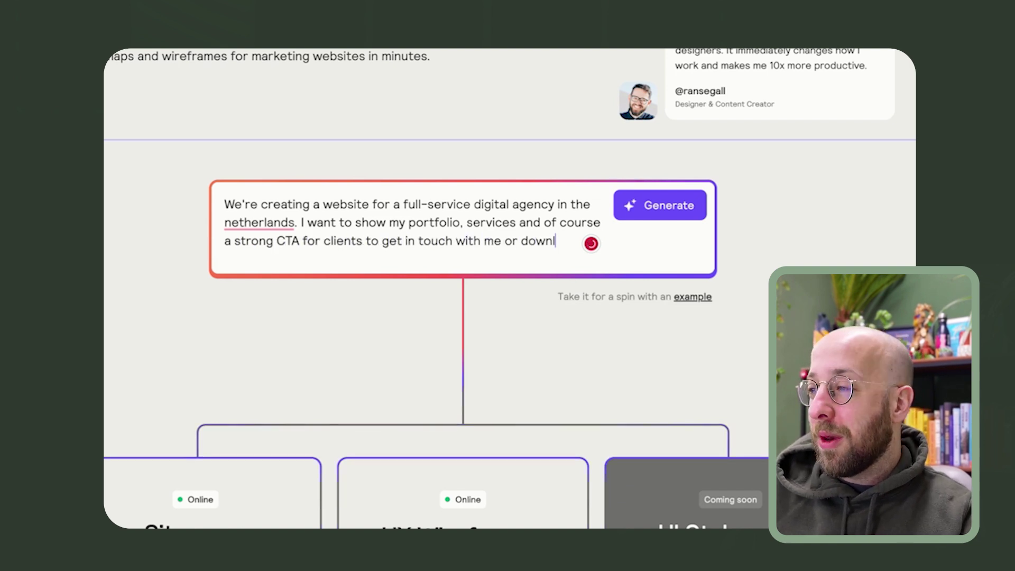
{"action": "type", "text": "a free resource."}
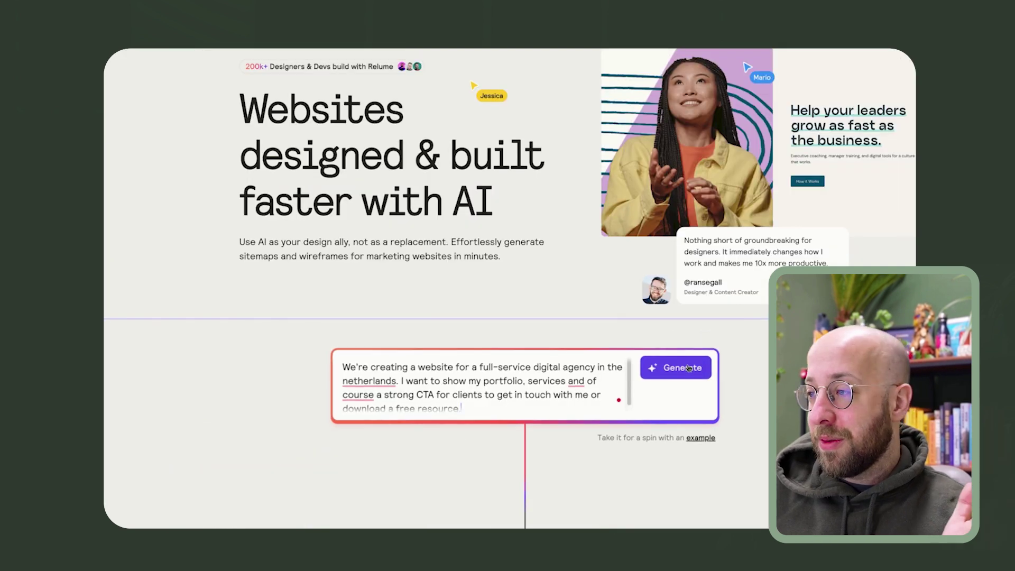
Step: Create a project from the agency prompt and generate a sitemap with 5-10 pages
{"action": "left_click", "coordinate": [659, 205]}
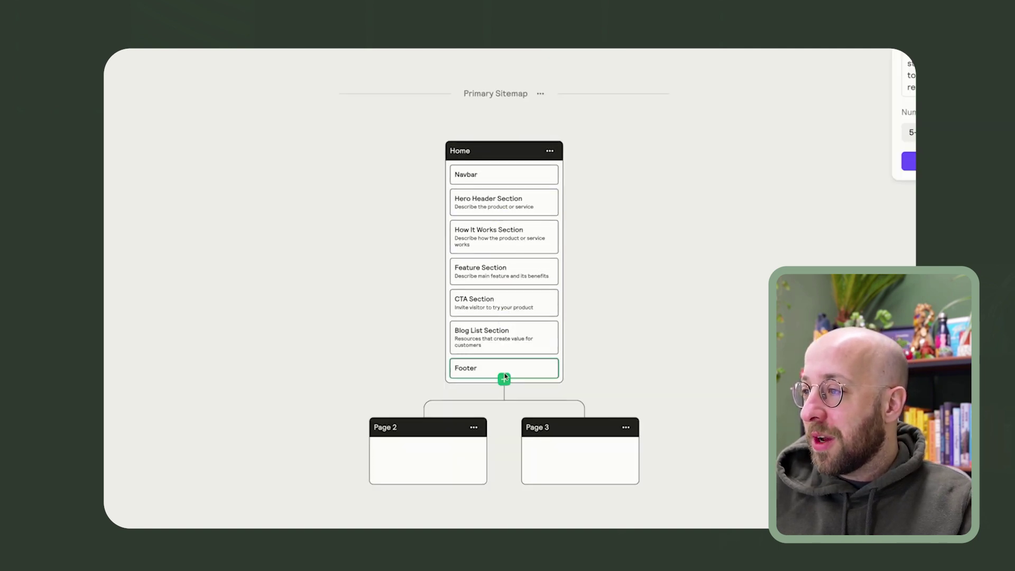
{"action": "left_click", "coordinate": [961, 133]}
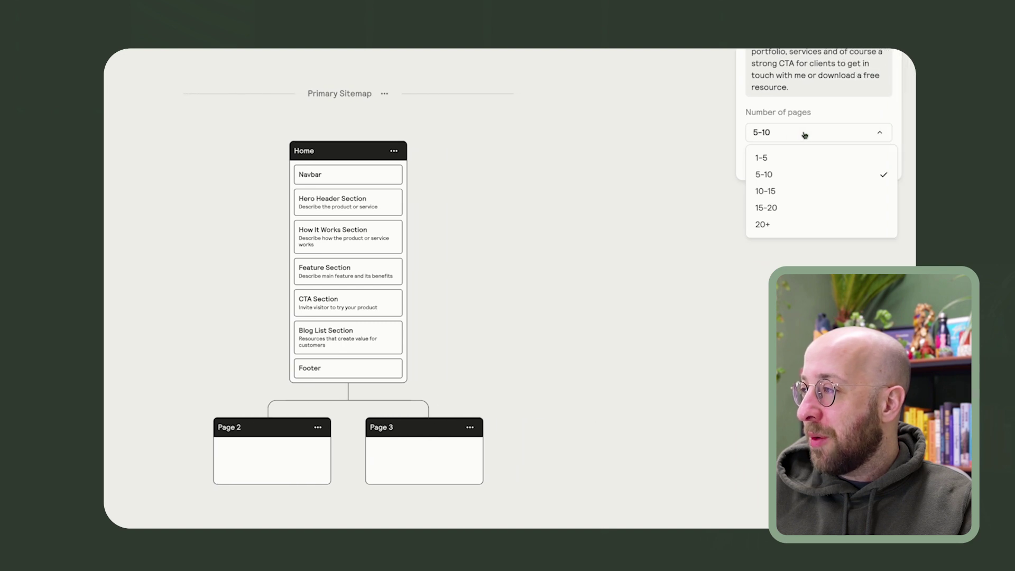
{"action": "left_click", "coordinate": [804, 135]}
{"action": "left_click", "coordinate": [804, 135]}
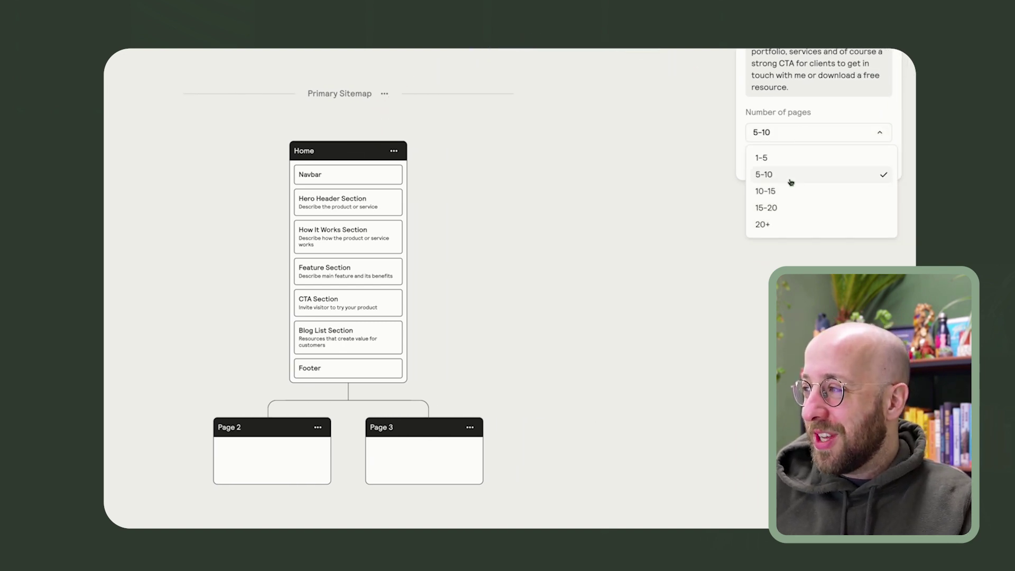
{"action": "left_click", "coordinate": [801, 134]}
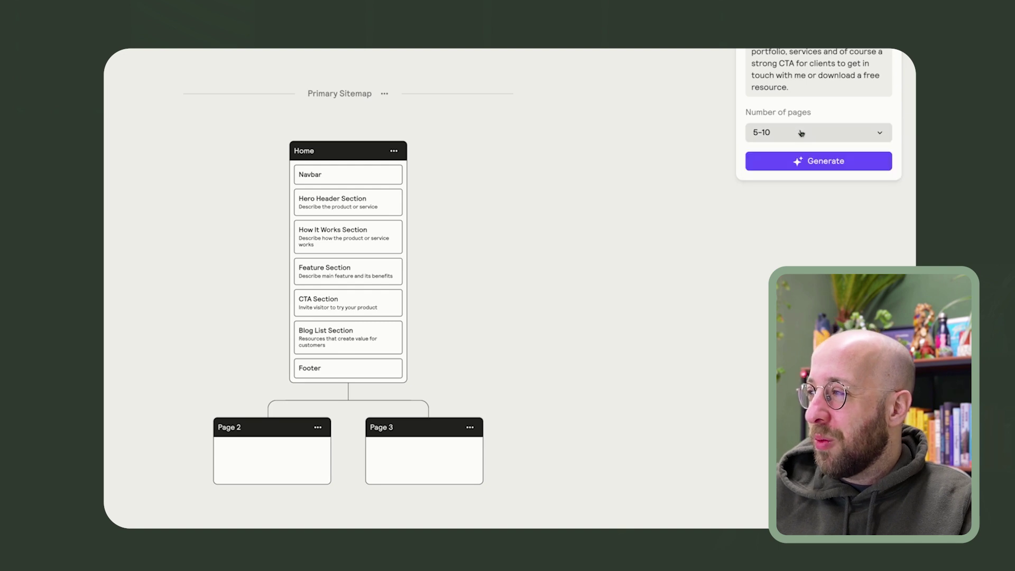
{"action": "left_click", "coordinate": [825, 162]}
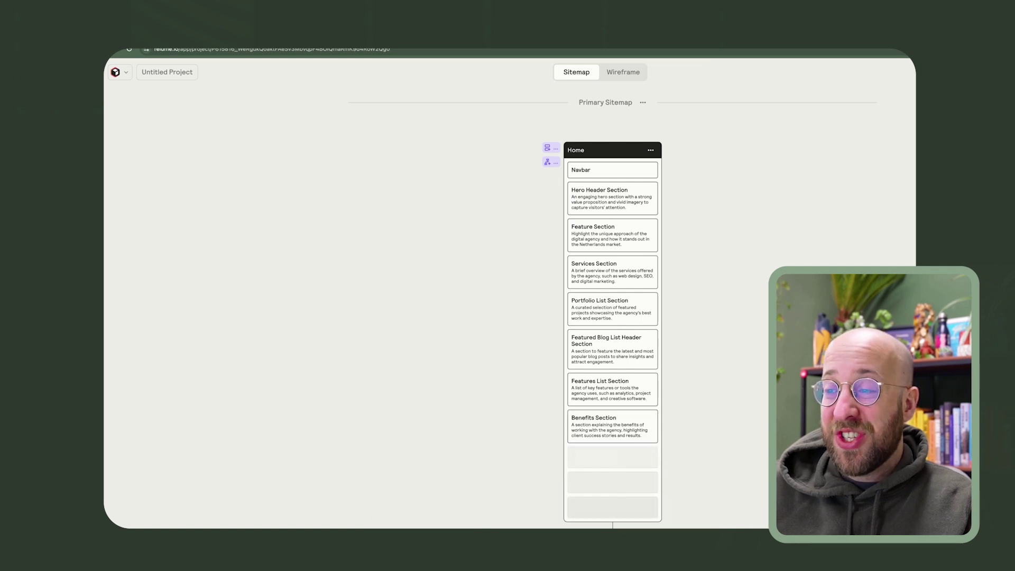
Step: Rename the untitled project to 'Full Service Digital Agency'
{"action": "left_click", "coordinate": [159, 72]}
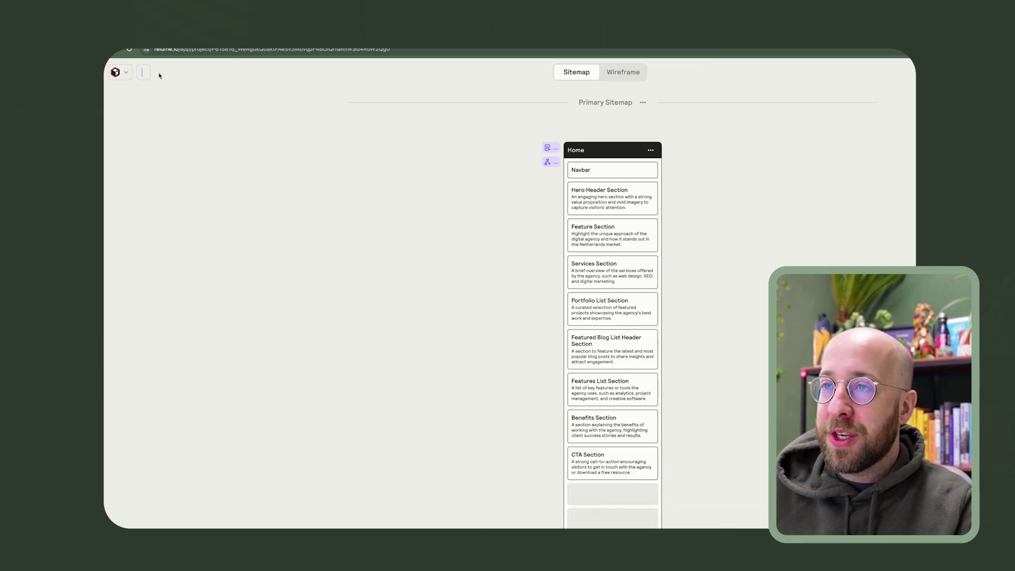
{"action": "type", "text": "Full Servi"}
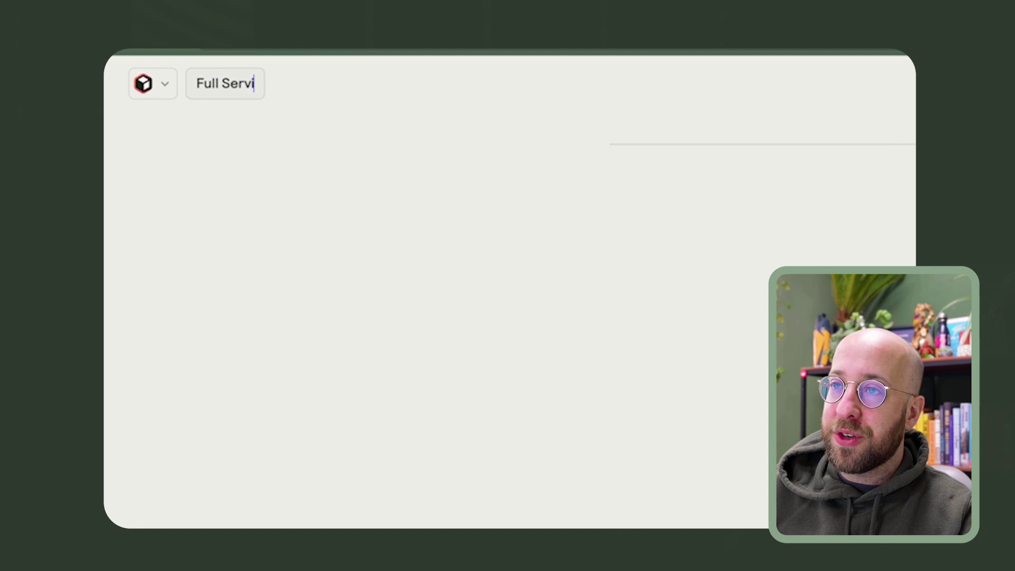
{"action": "type", "text": "ce Digital Agency"}
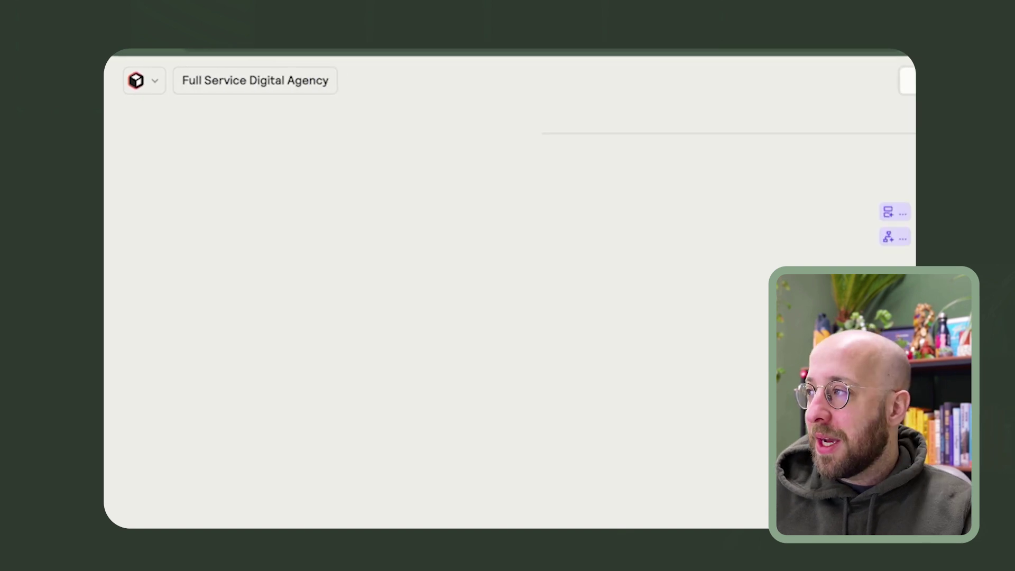
Step: Scroll the sitemap through Home's sections to the Footer and the Services, Portfolio and Blog pages
{"action": "scroll", "coordinate": [612, 264], "scroll_direction": "down", "scroll_amount": 3}
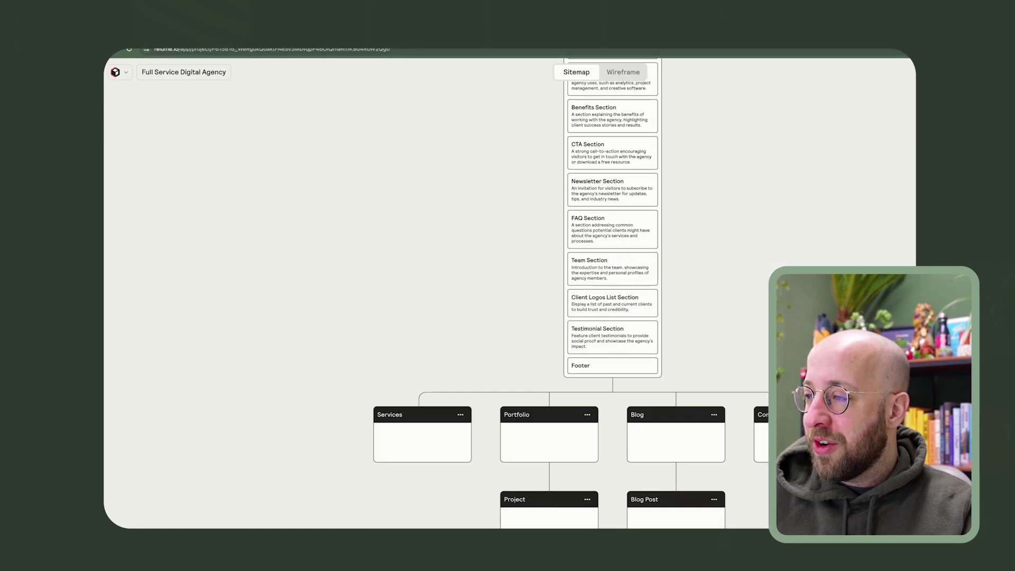
{"action": "scroll", "coordinate": [613, 296], "scroll_direction": "up", "scroll_amount": 5}
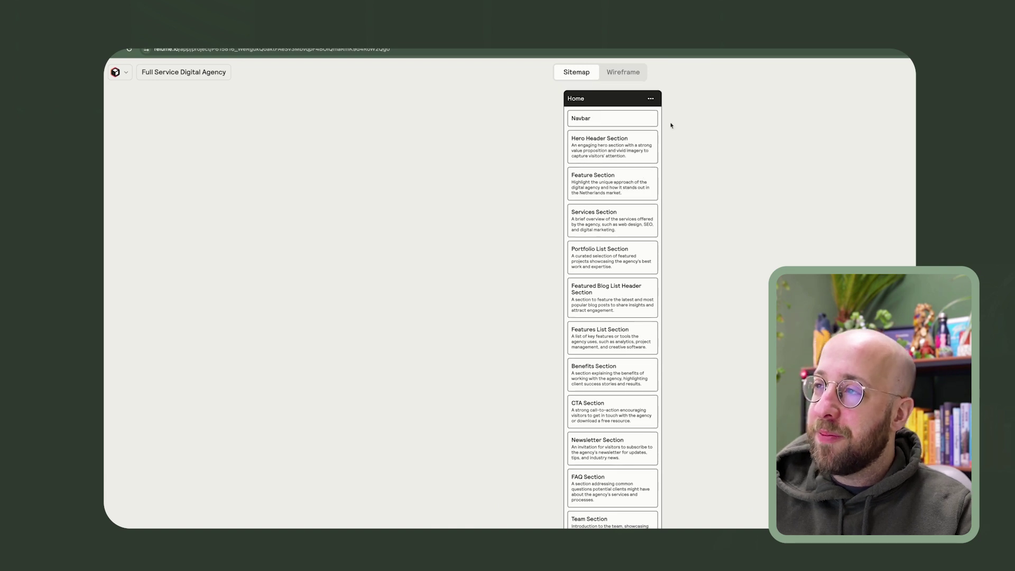
{"action": "mouse_move", "coordinate": [599, 127]}
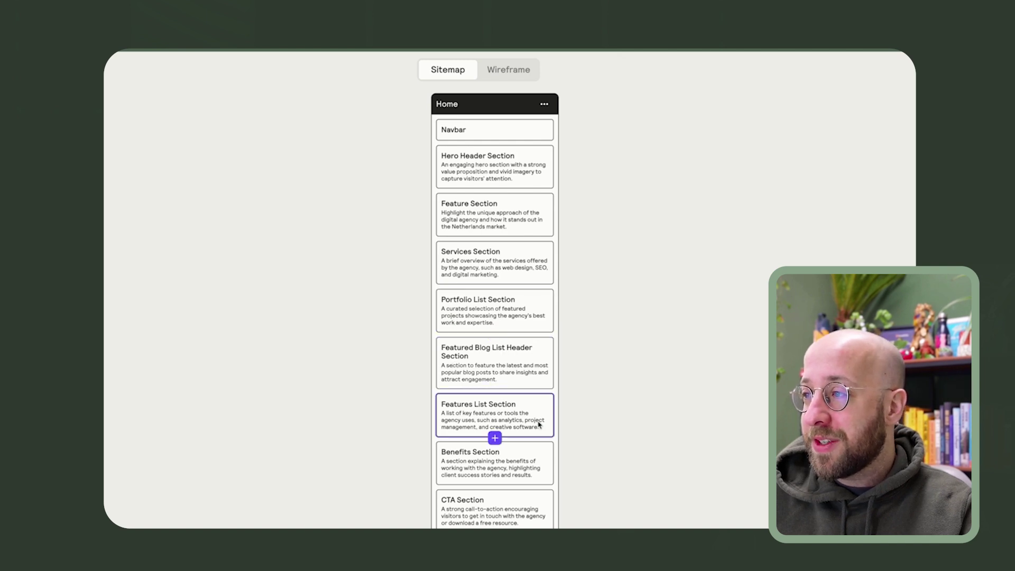
{"action": "scroll", "coordinate": [657, 489], "scroll_direction": "down", "scroll_amount": 3}
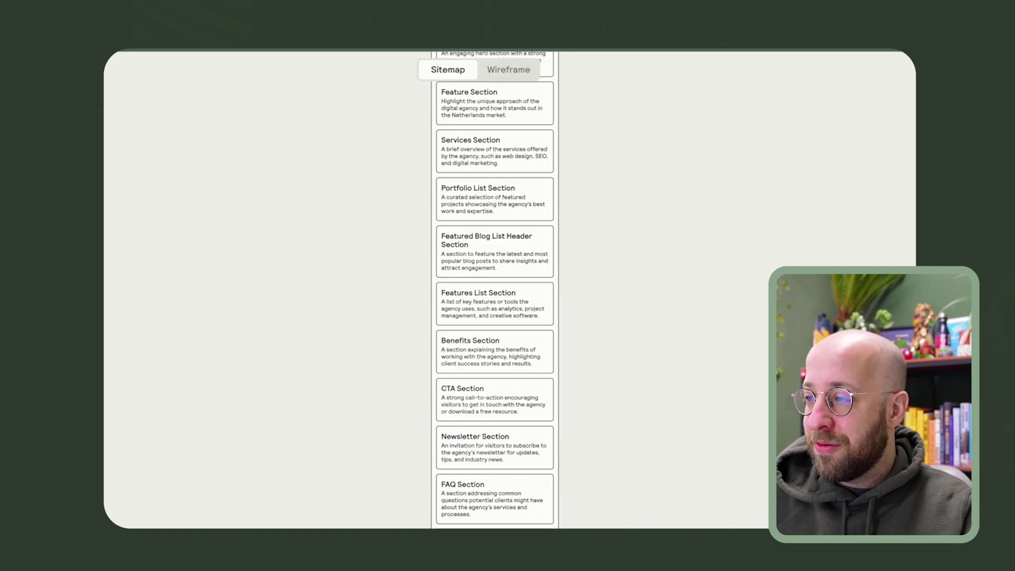
{"action": "scroll", "coordinate": [495, 290], "scroll_direction": "up", "scroll_amount": 5}
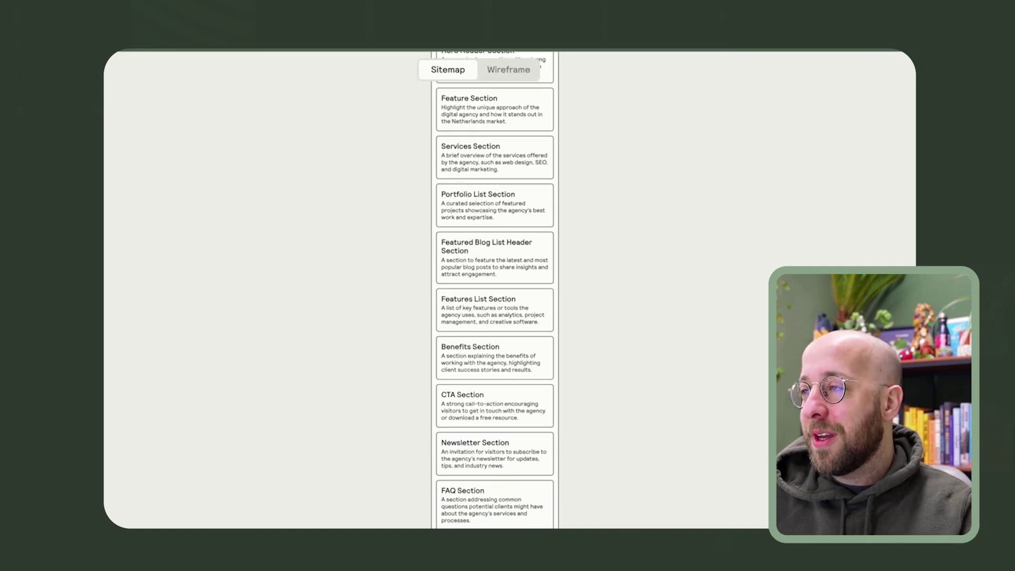
{"action": "scroll", "coordinate": [495, 317], "scroll_direction": "down", "scroll_amount": 2}
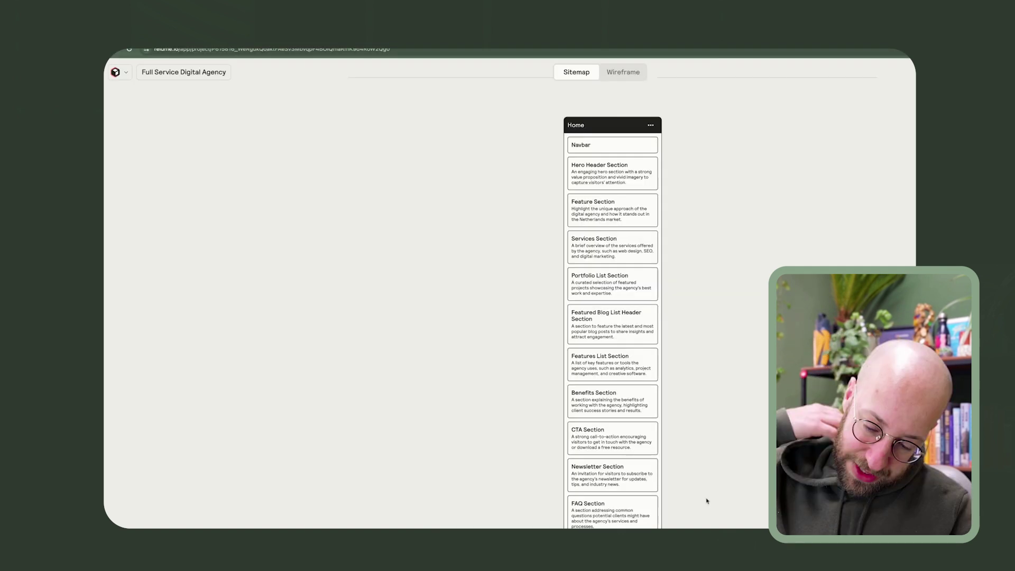
{"action": "scroll", "coordinate": [757, 456], "scroll_direction": "down", "scroll_amount": 5}
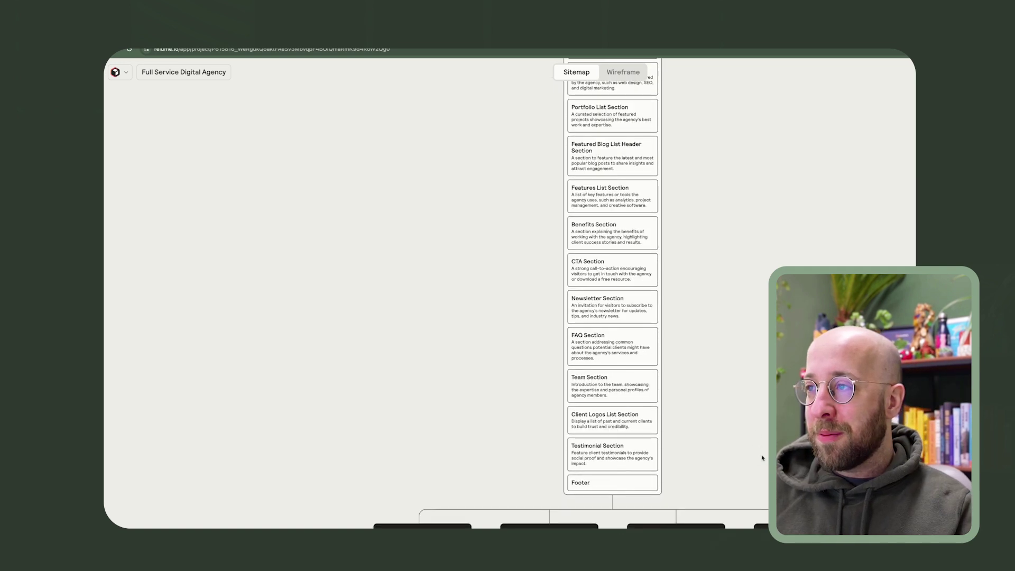
Step: Generate sections for the Services, Portfolio, Blog and Blog Post pages
{"action": "mouse_move", "coordinate": [421, 509]}
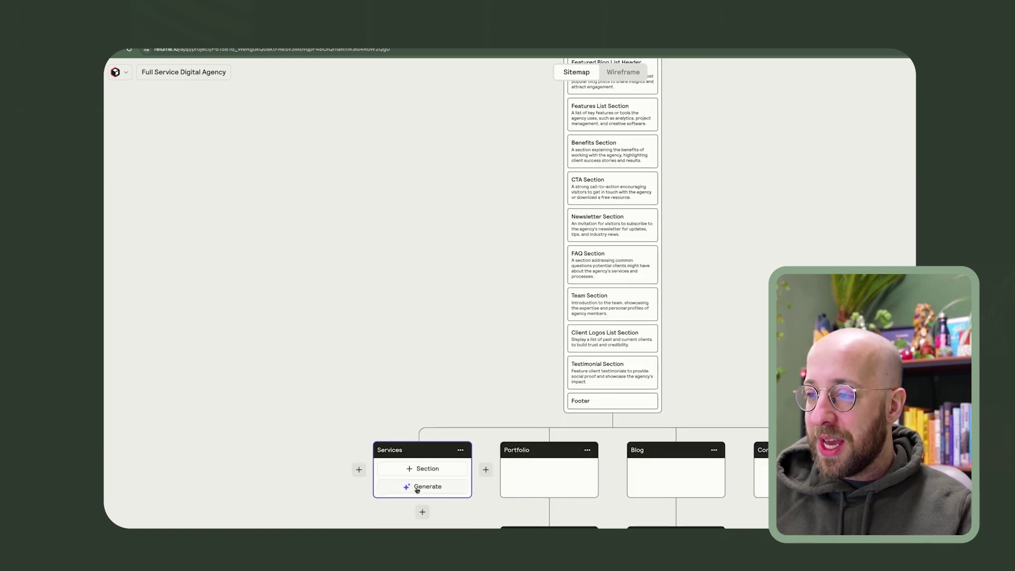
{"action": "left_click", "coordinate": [416, 487]}
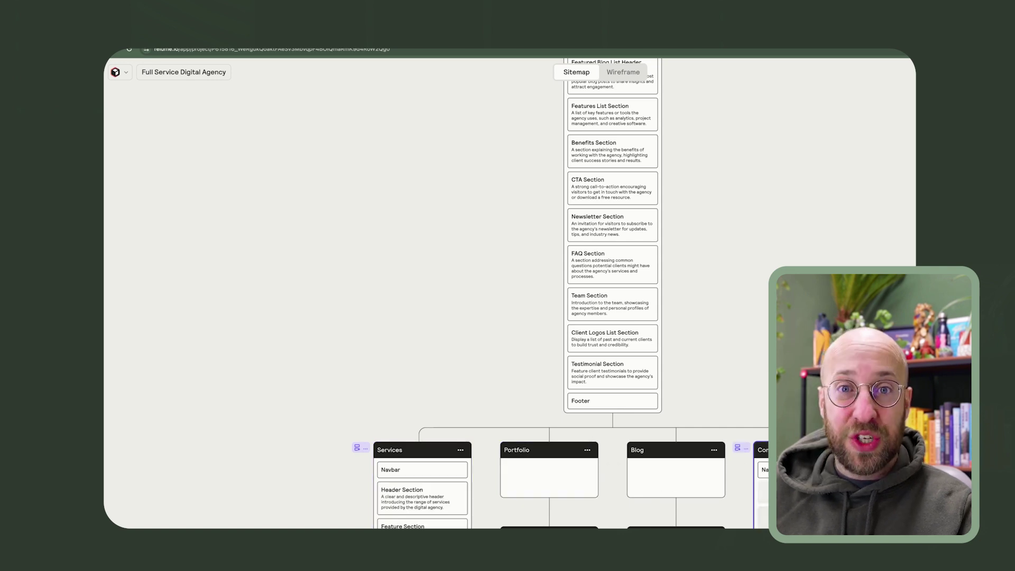
{"action": "scroll", "coordinate": [660, 484], "scroll_direction": "down", "scroll_amount": 3}
{"action": "mouse_move", "coordinate": [660, 484]}
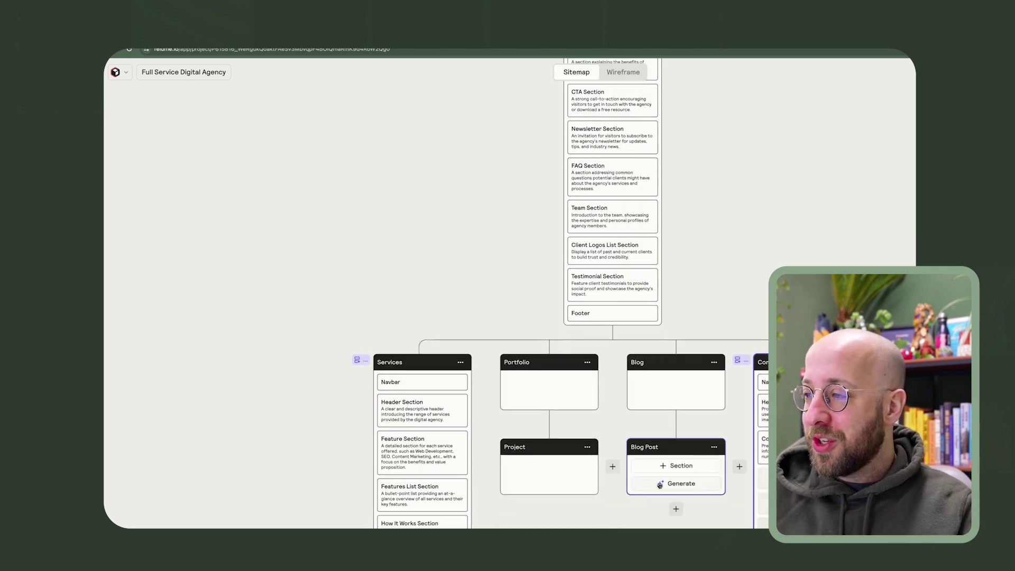
{"action": "mouse_move", "coordinate": [541, 377]}
{"action": "left_click", "coordinate": [548, 399]}
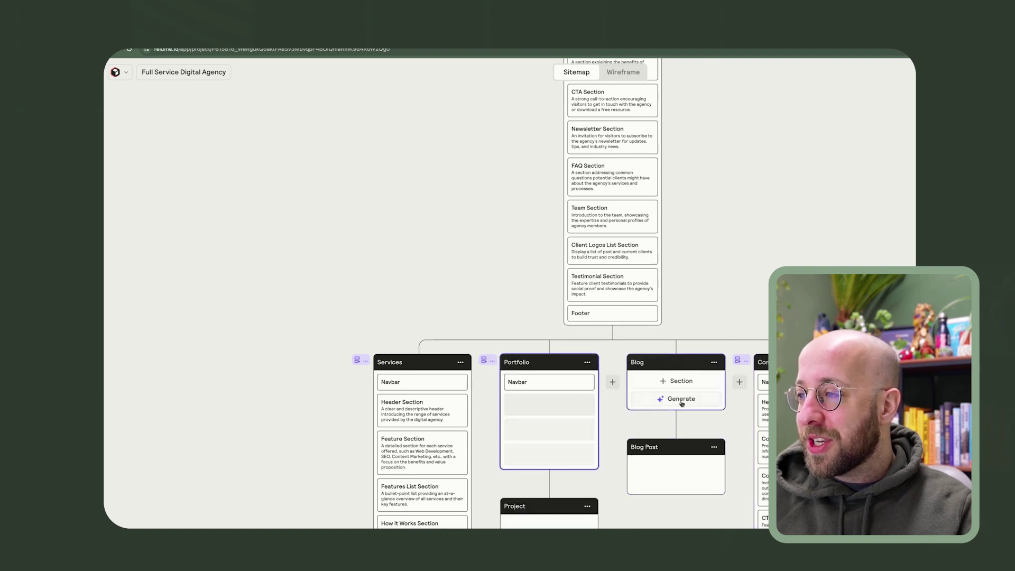
{"action": "left_click", "coordinate": [675, 399]}
{"action": "scroll", "coordinate": [548, 502], "scroll_direction": "down", "scroll_amount": 1}
{"action": "left_click", "coordinate": [549, 492]}
{"action": "mouse_move", "coordinate": [403, 359]}
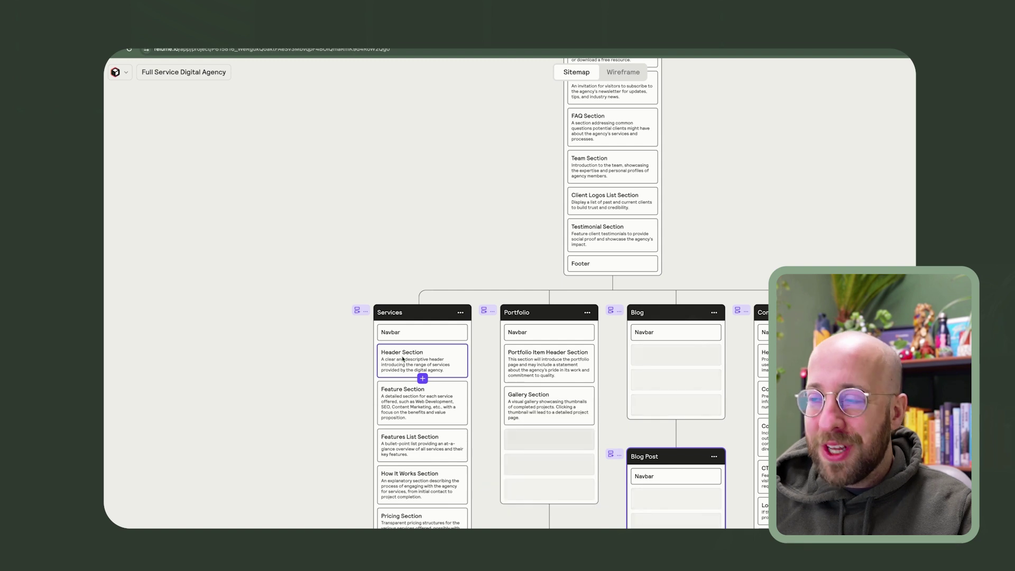
Step: Scroll through the sitemap as sections generate, then return to the Home column
{"action": "scroll", "coordinate": [560, 294], "scroll_direction": "down", "scroll_amount": 1}
{"action": "scroll", "coordinate": [560, 294], "scroll_direction": "down", "scroll_amount": 1}
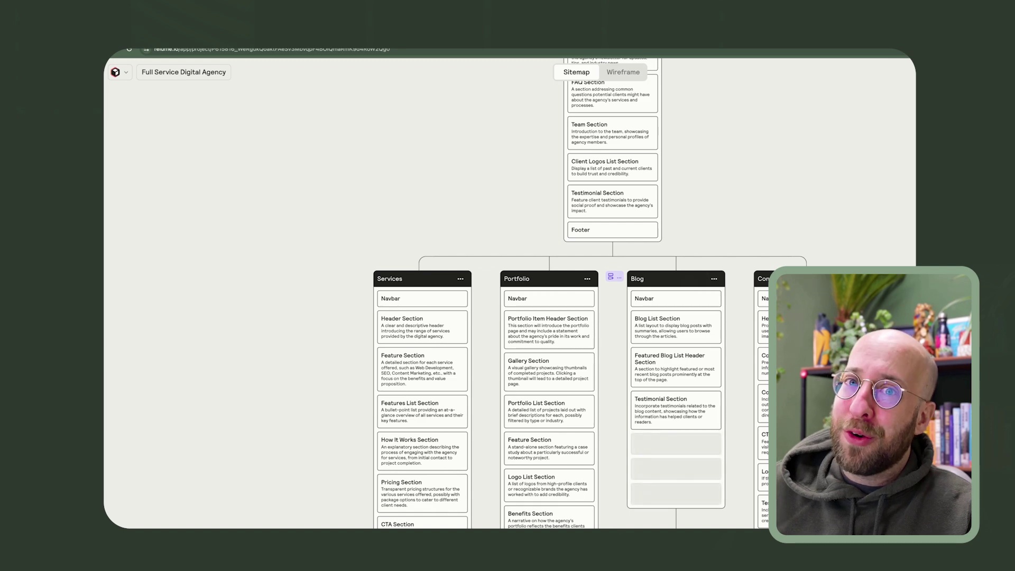
{"action": "scroll", "coordinate": [613, 293], "scroll_direction": "down", "scroll_amount": 3}
{"action": "scroll", "coordinate": [613, 293], "scroll_direction": "down", "scroll_amount": 3}
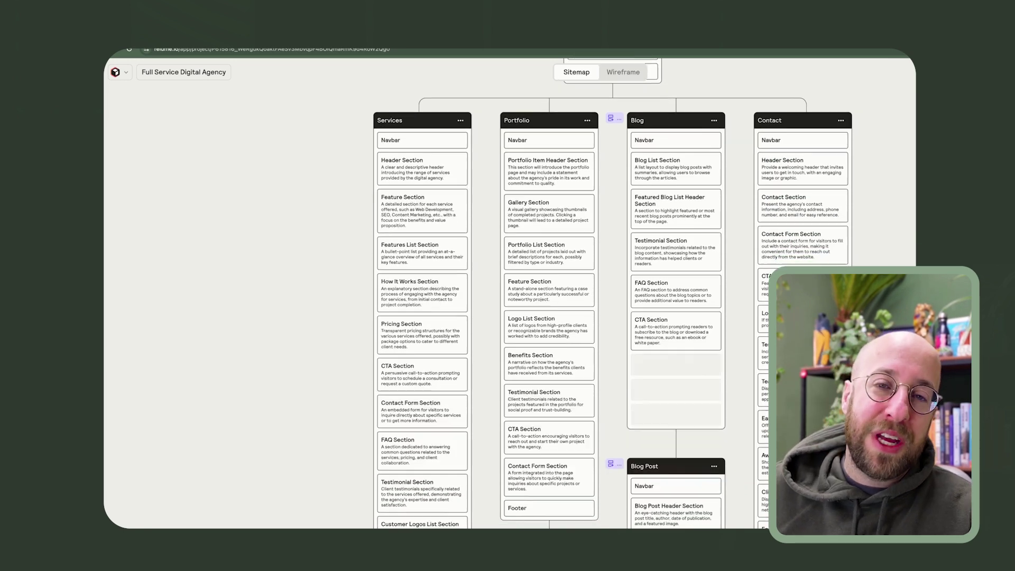
{"action": "scroll", "coordinate": [613, 293], "scroll_direction": "down", "scroll_amount": 5}
{"action": "scroll", "coordinate": [613, 294], "scroll_direction": "down", "scroll_amount": 1}
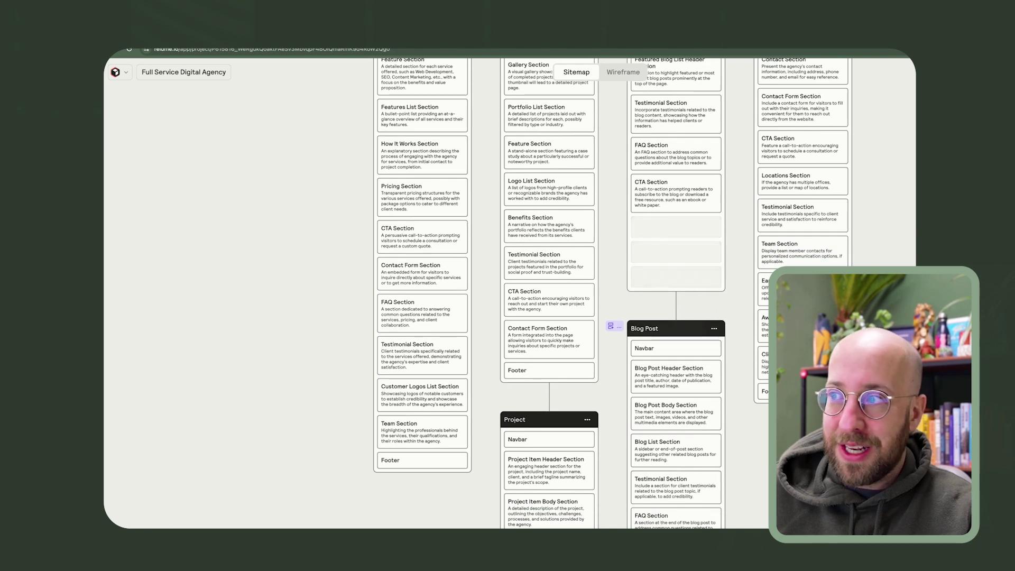
{"action": "scroll", "coordinate": [613, 293], "scroll_direction": "up", "scroll_amount": 10}
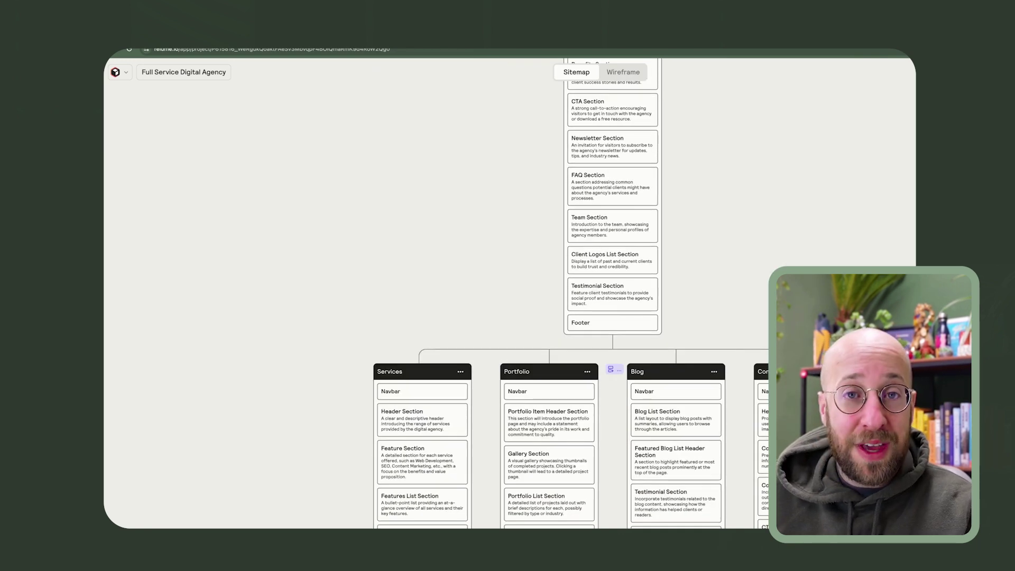
{"action": "scroll", "coordinate": [613, 293], "scroll_direction": "down", "scroll_amount": 4}
{"action": "scroll", "coordinate": [613, 294], "scroll_direction": "down", "scroll_amount": 4}
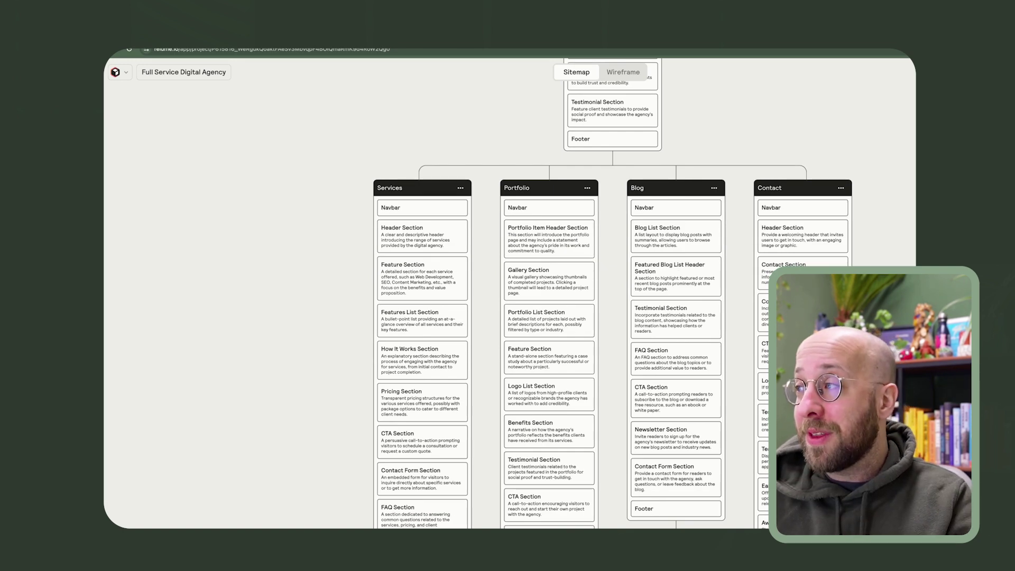
{"action": "scroll", "coordinate": [614, 291], "scroll_direction": "up", "scroll_amount": 10}
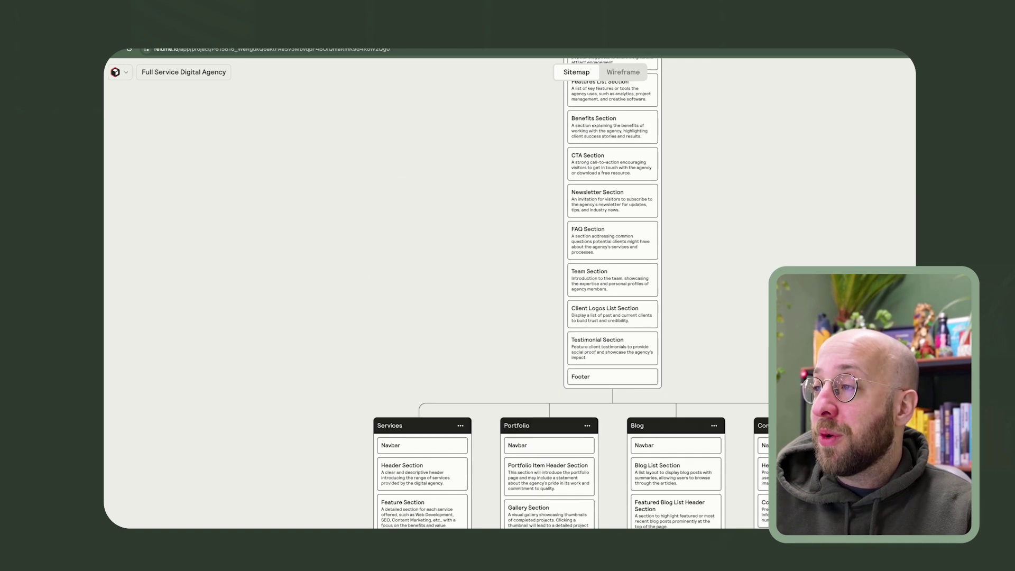
{"action": "scroll", "coordinate": [613, 291], "scroll_direction": "up", "scroll_amount": 5}
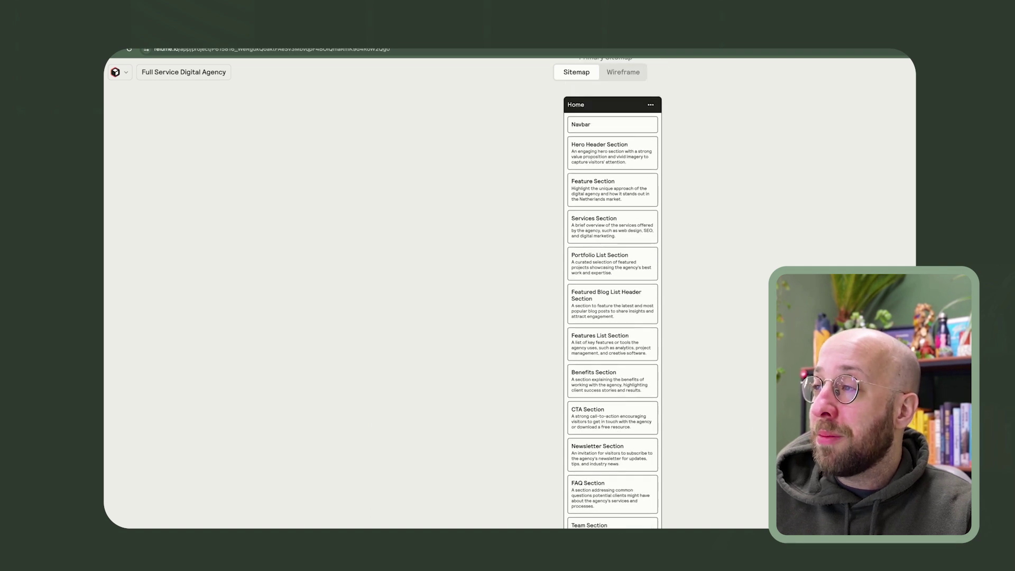
{"action": "scroll", "coordinate": [613, 291], "scroll_direction": "up", "scroll_amount": 2}
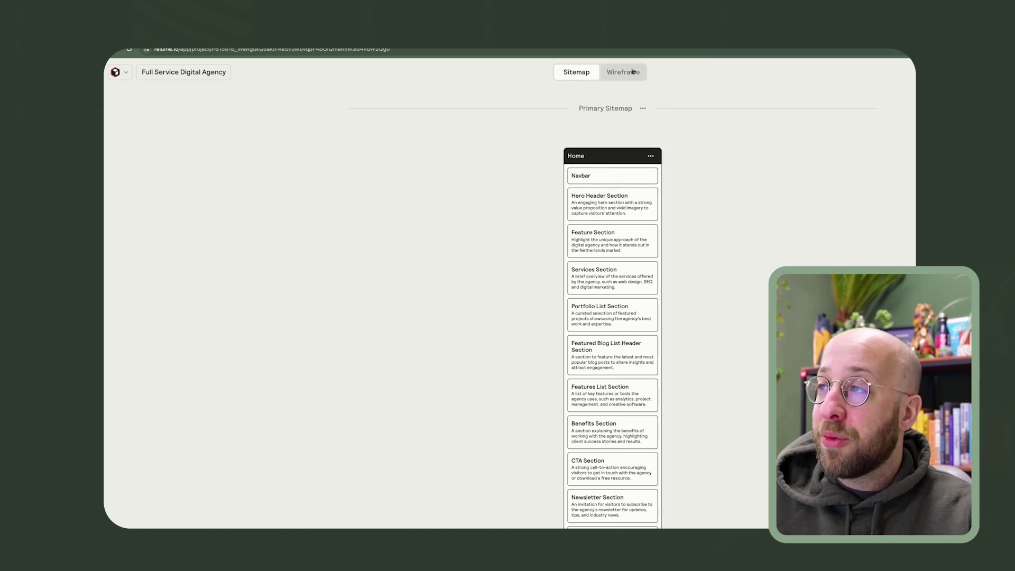
Step: Switch to the Wireframe view and look over the generated page layouts
{"action": "left_click", "coordinate": [625, 74]}
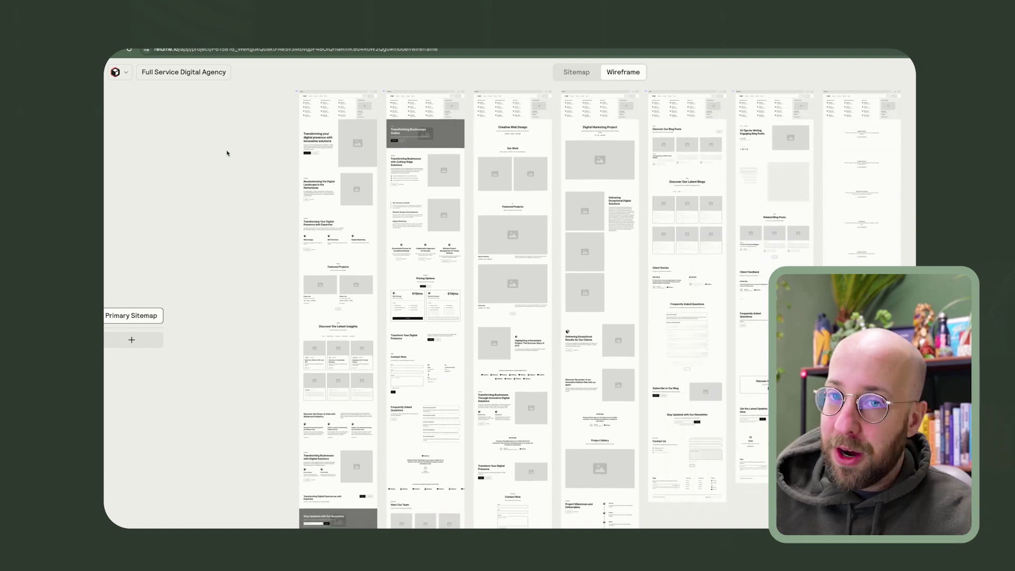
{"action": "scroll", "coordinate": [227, 154], "scroll_direction": "down", "scroll_amount": 1}
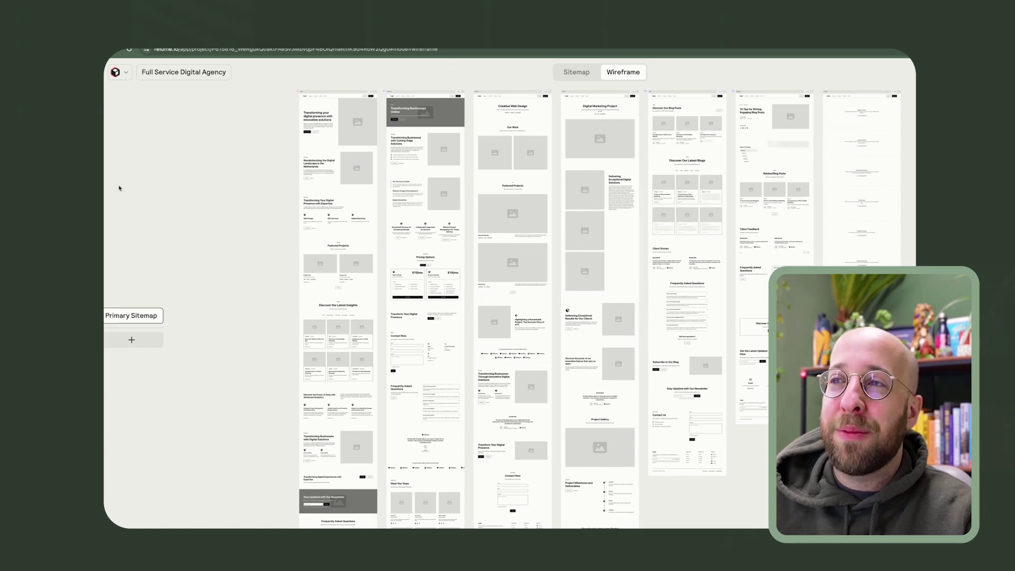
{"action": "scroll", "coordinate": [211, 213], "scroll_direction": "up", "scroll_amount": 3}
Step: Shuffle the Home hero to a headline-and-text-above-full-width-image layout
{"action": "scroll", "coordinate": [240, 271], "scroll_direction": "up", "scroll_amount": 5}
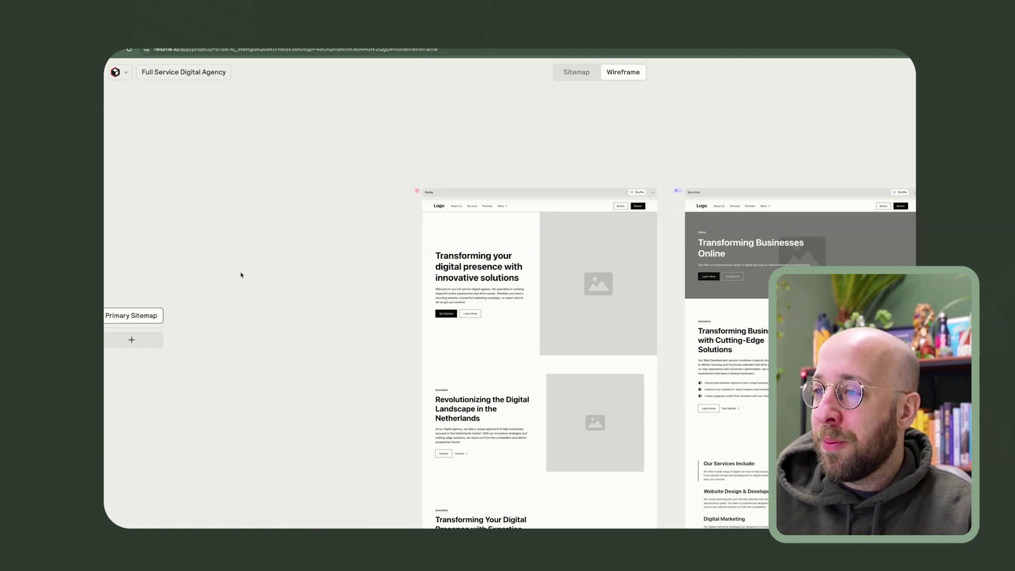
{"action": "scroll", "coordinate": [407, 285], "scroll_direction": "up", "scroll_amount": 2}
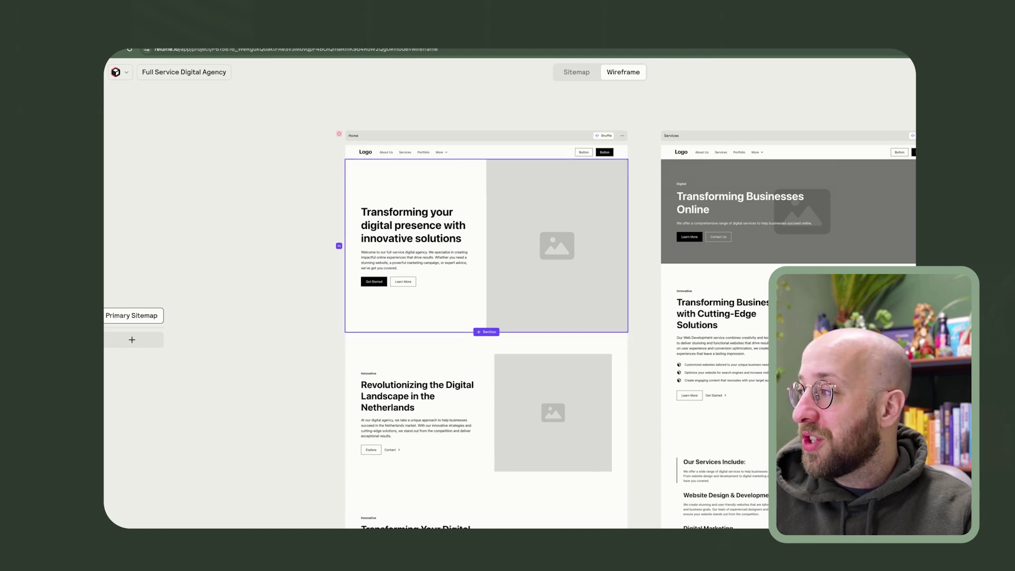
{"action": "key", "text": "f"}
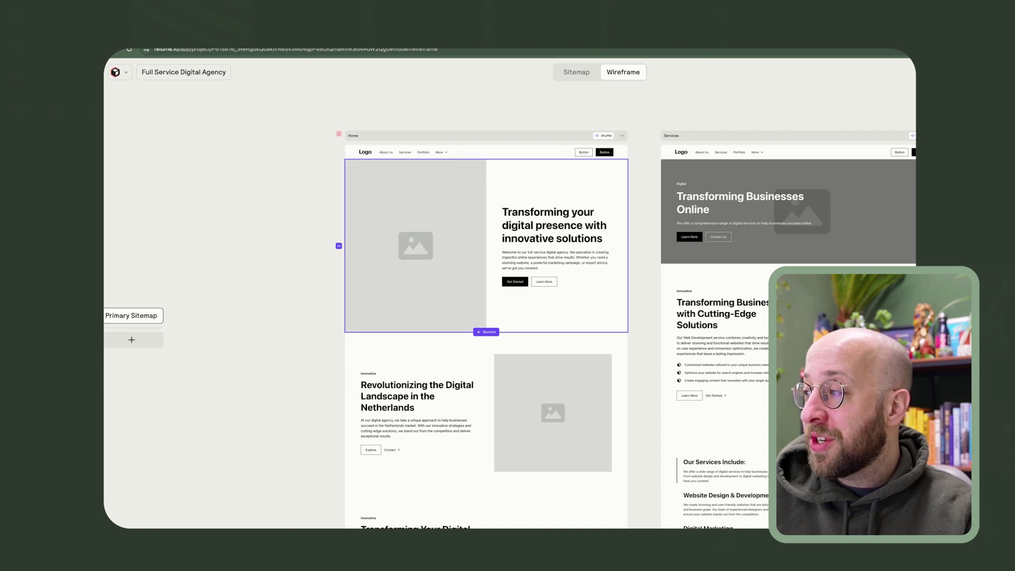
{"action": "key", "text": "s"}
{"action": "key", "text": "s"}
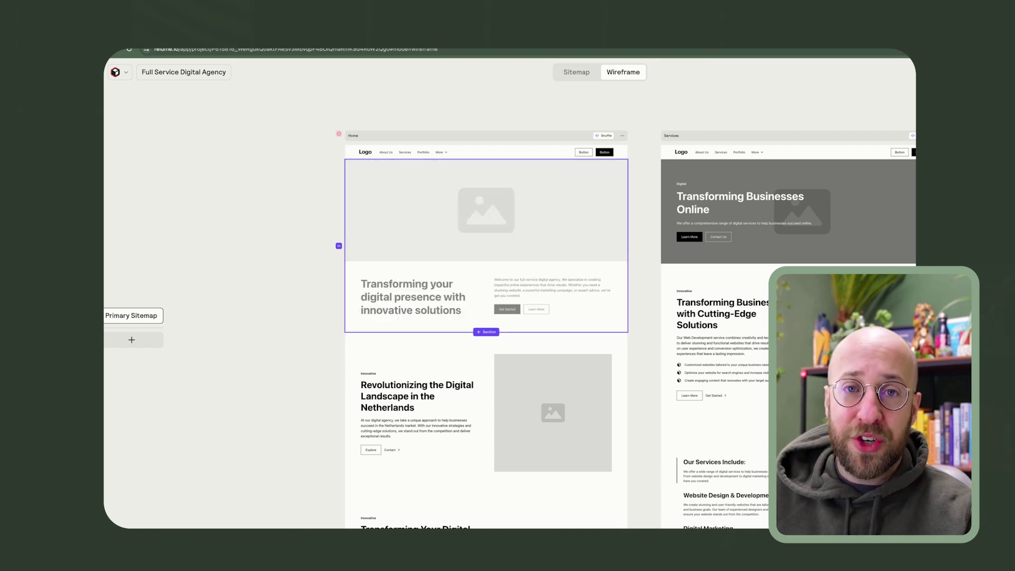
{"action": "key", "text": "s"}
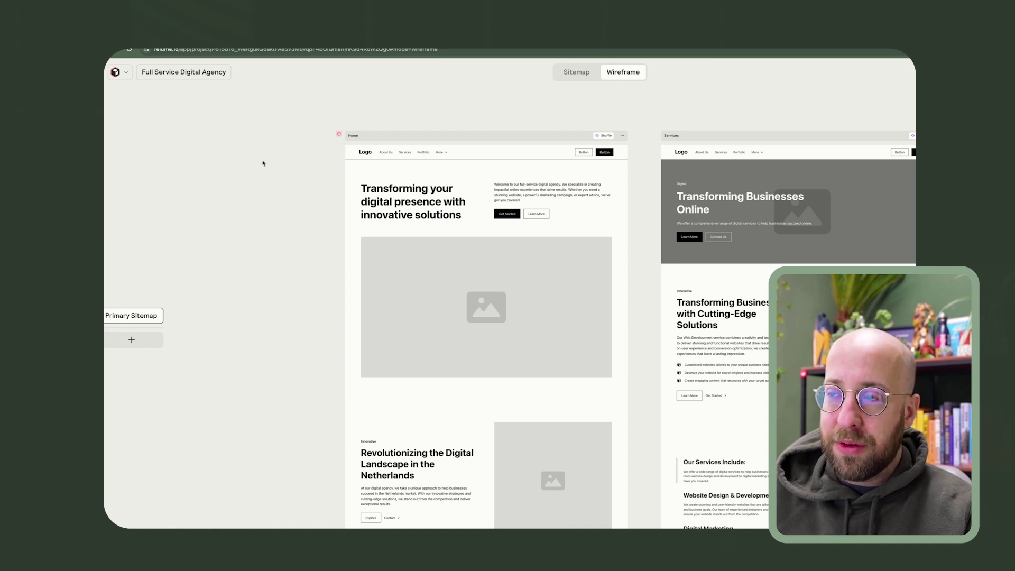
{"action": "scroll", "coordinate": [280, 203], "scroll_direction": "down", "scroll_amount": 1}
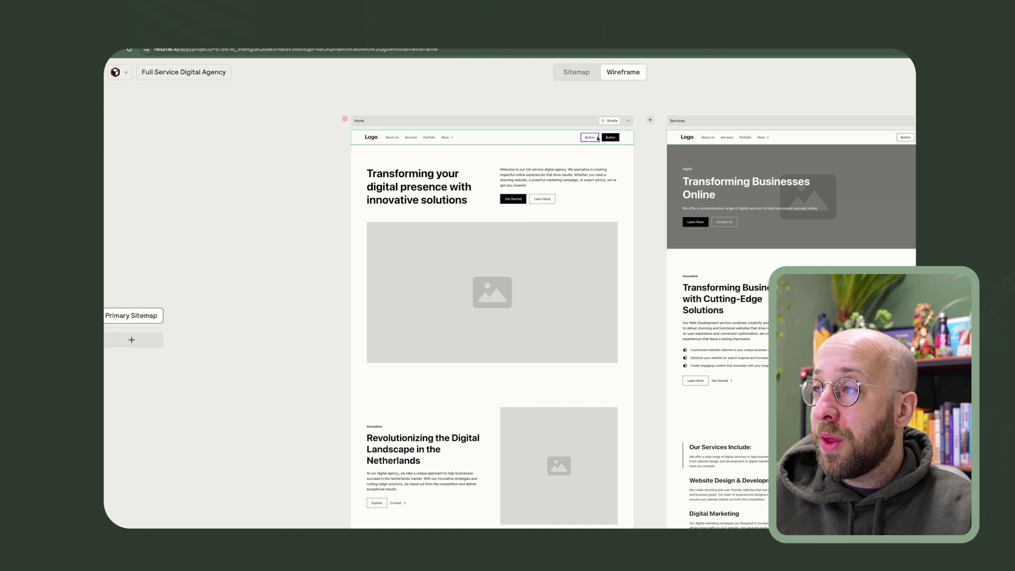
{"action": "left_click", "coordinate": [613, 138]}
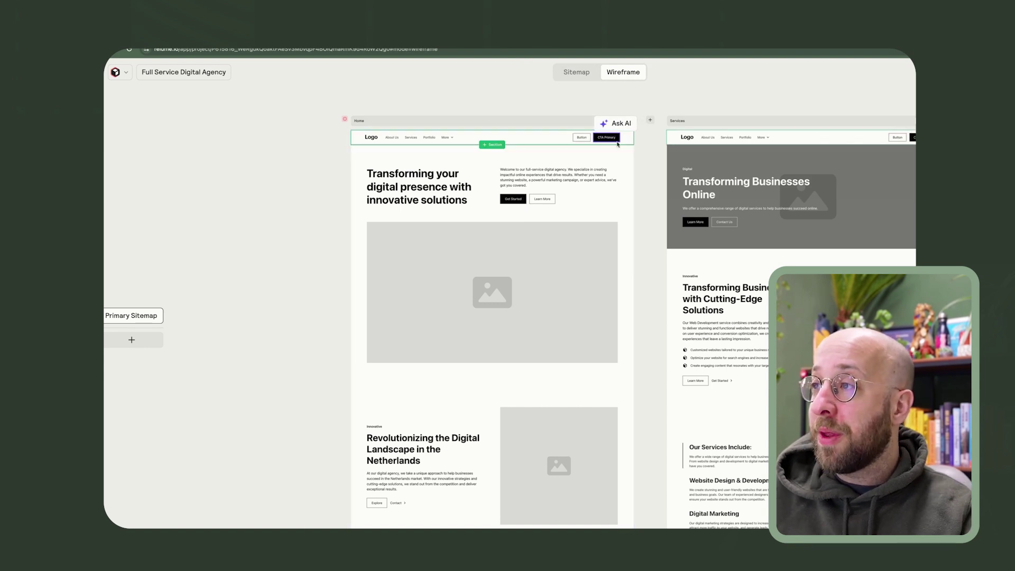
{"action": "left_click", "coordinate": [519, 193]}
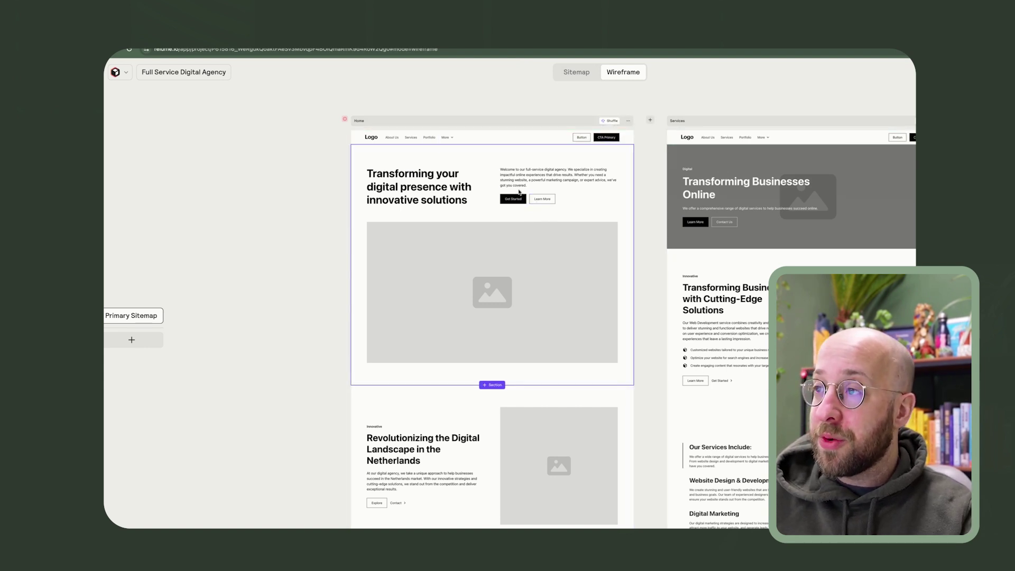
{"action": "scroll", "coordinate": [637, 302], "scroll_direction": "down", "scroll_amount": 10}
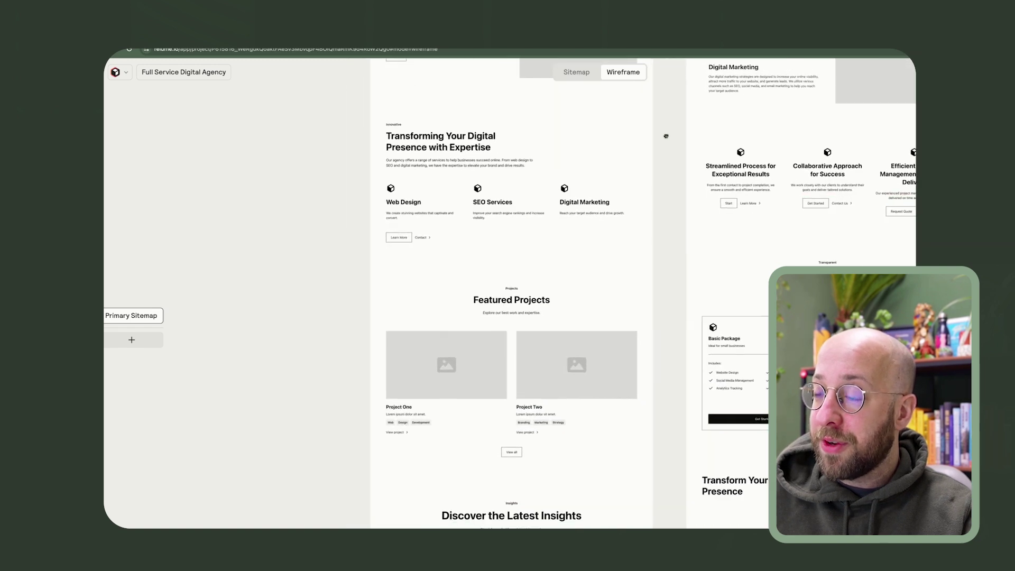
{"action": "scroll", "coordinate": [666, 135], "scroll_direction": "down", "scroll_amount": 3}
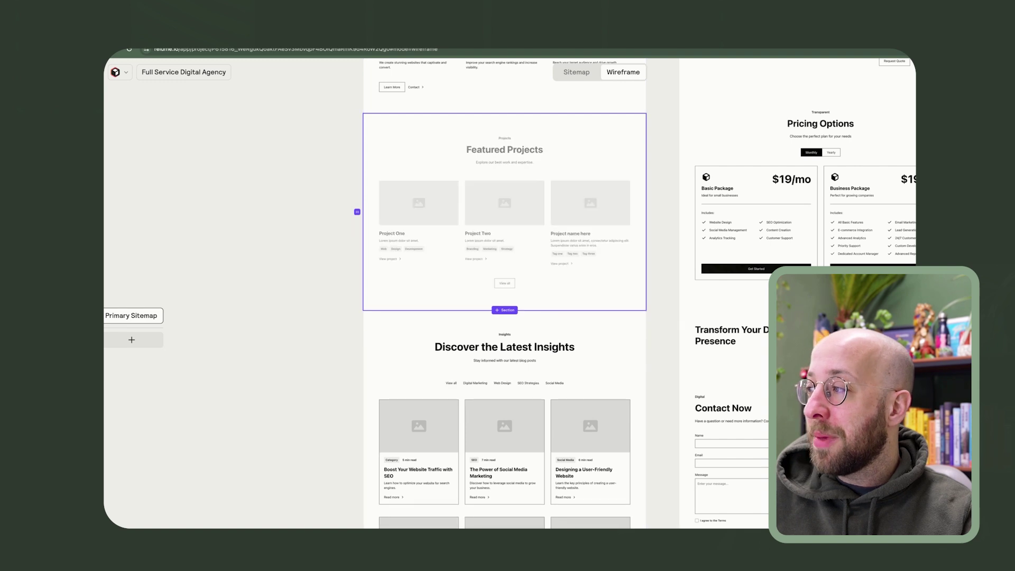
{"action": "left_click_drag", "start_coordinate": [661, 370], "coordinate": [675, 231]}
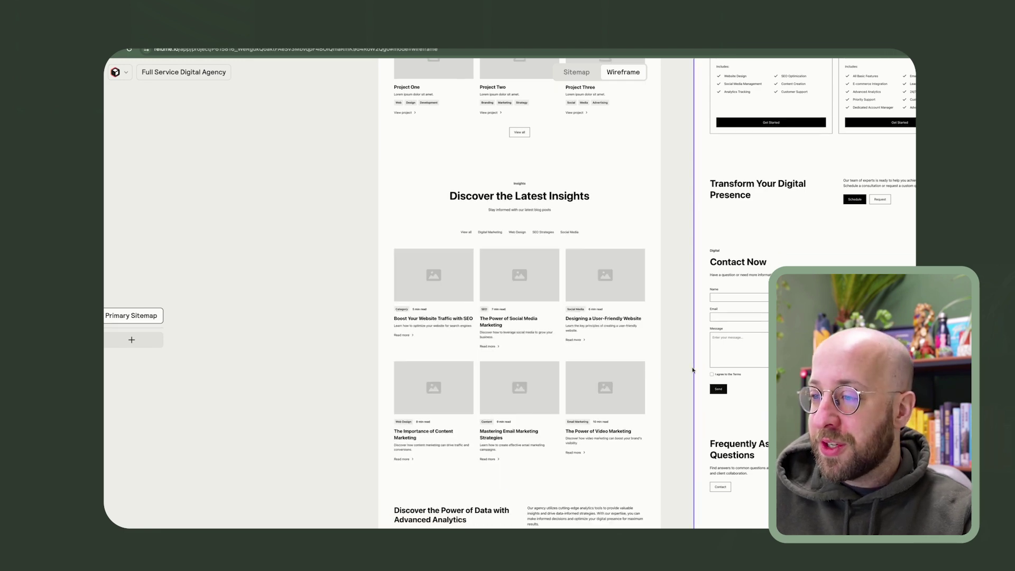
{"action": "scroll", "coordinate": [698, 365], "scroll_direction": "down", "scroll_amount": 10}
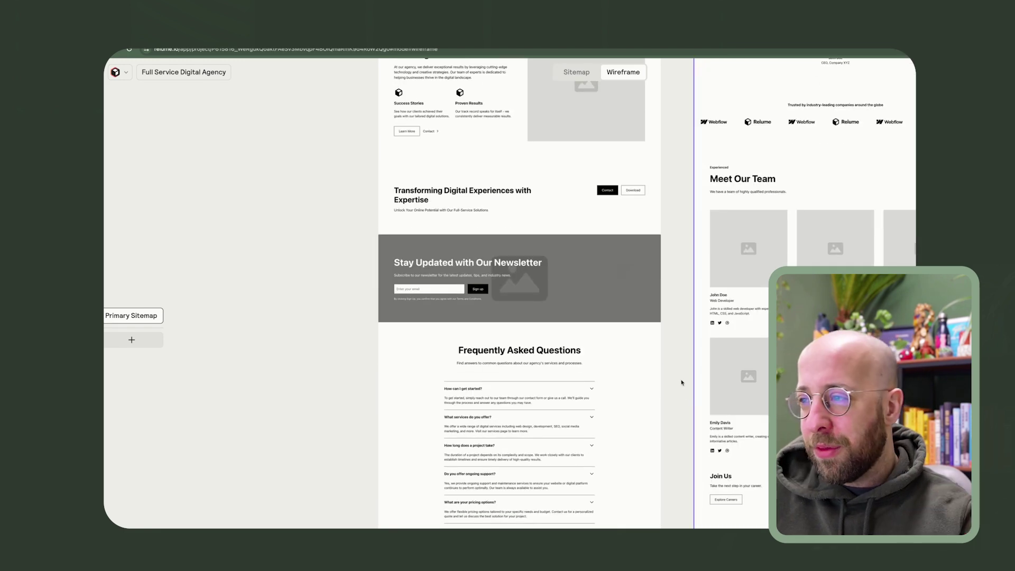
{"action": "scroll", "coordinate": [681, 380], "scroll_direction": "down", "scroll_amount": 5}
{"action": "scroll", "coordinate": [682, 377], "scroll_direction": "up", "scroll_amount": 6}
{"action": "scroll", "coordinate": [682, 374], "scroll_direction": "up", "scroll_amount": 8}
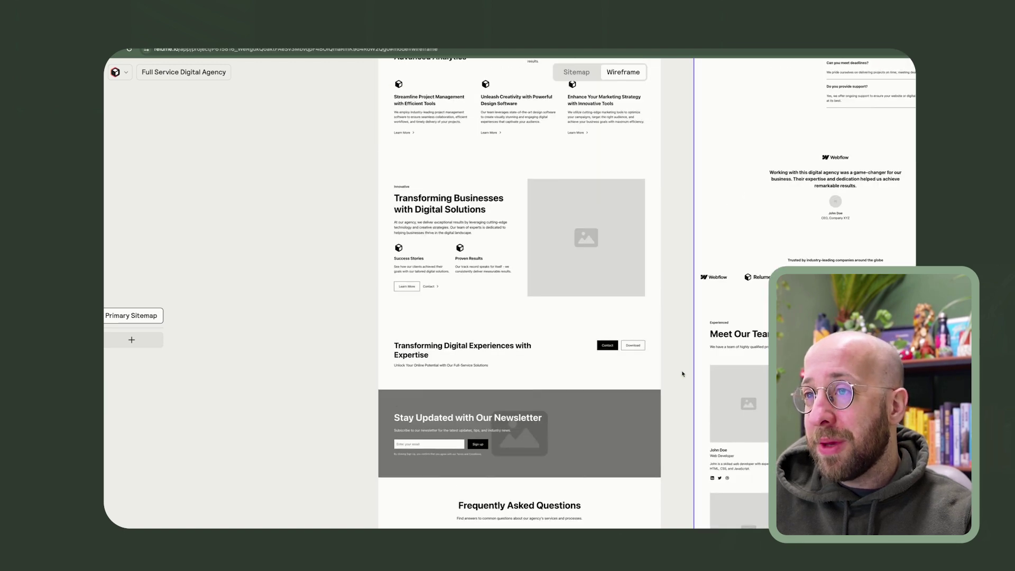
{"action": "scroll", "coordinate": [682, 374], "scroll_direction": "up", "scroll_amount": 10}
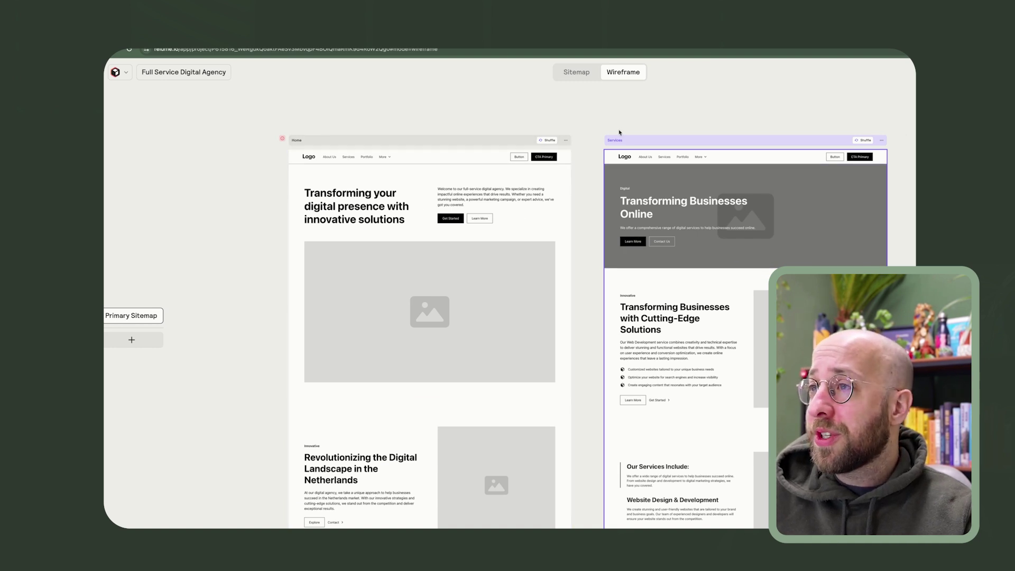
Step: Copy the Home wireframe page to Figma from its right-click menu
{"action": "right_click", "coordinate": [485, 142]}
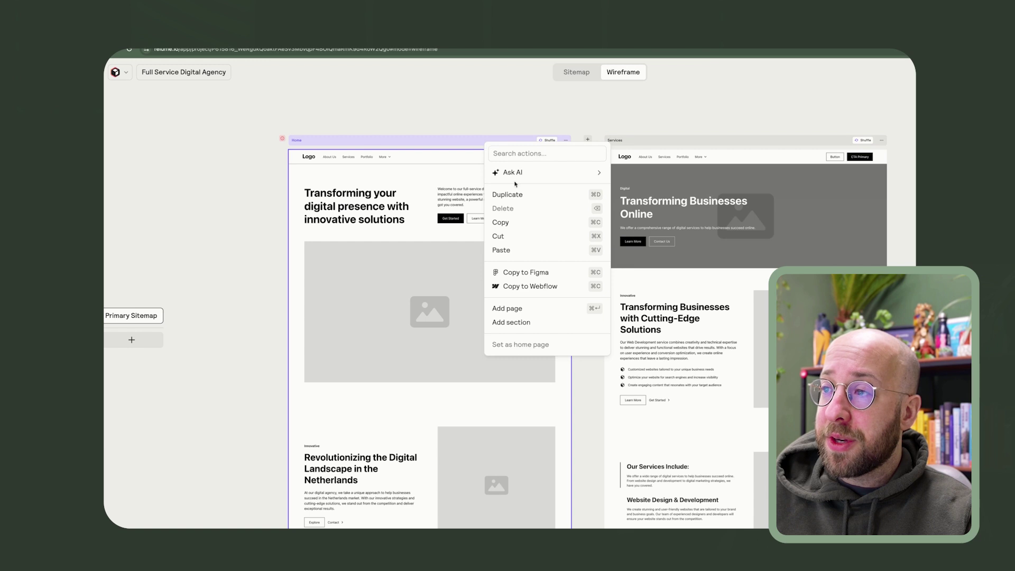
{"action": "left_click", "coordinate": [549, 274]}
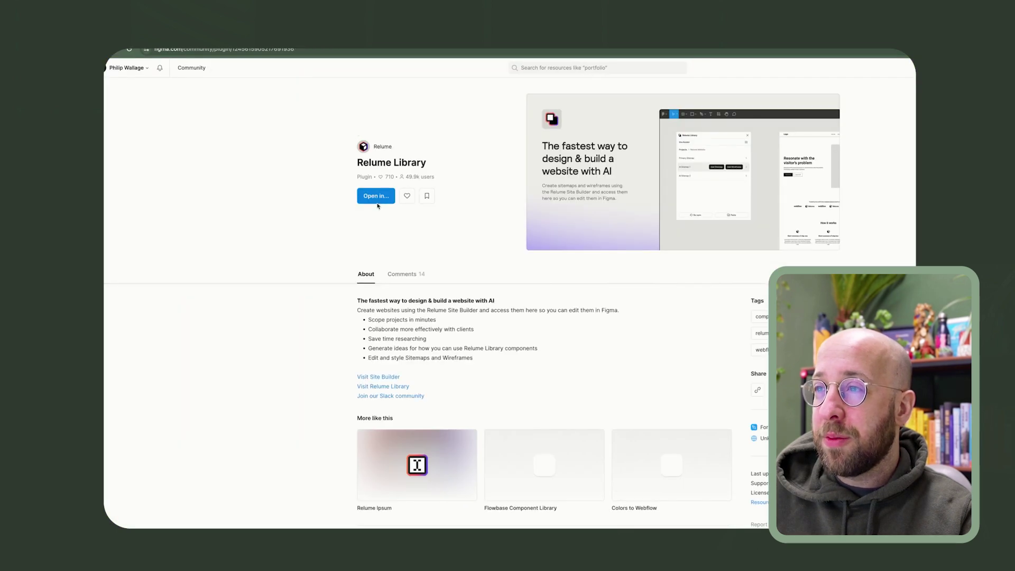
Step: Open the Relume Library plugin in Figma and log in to Relume
{"action": "left_click", "coordinate": [376, 197]}
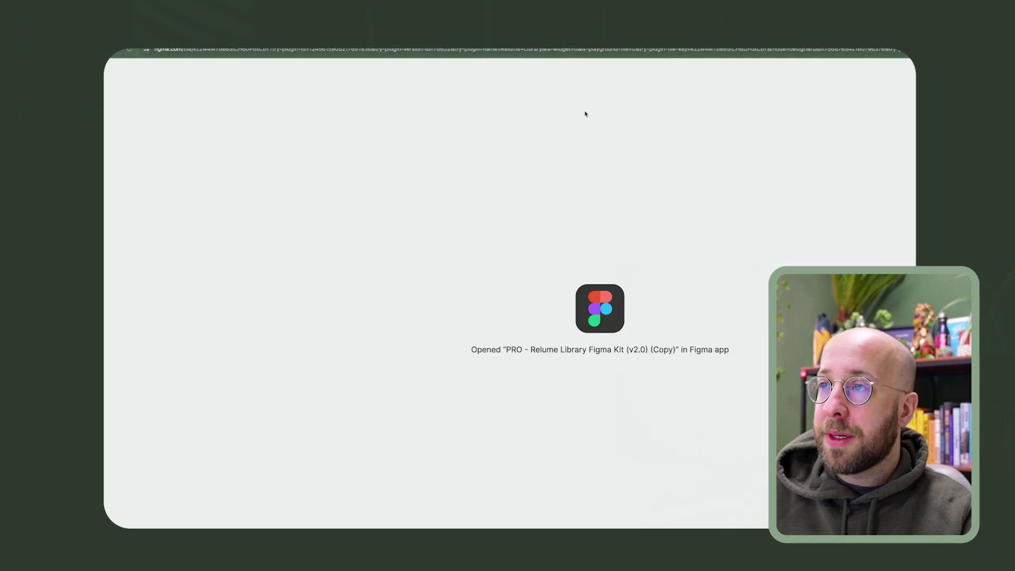
{"action": "key", "text": "alt+Left"}
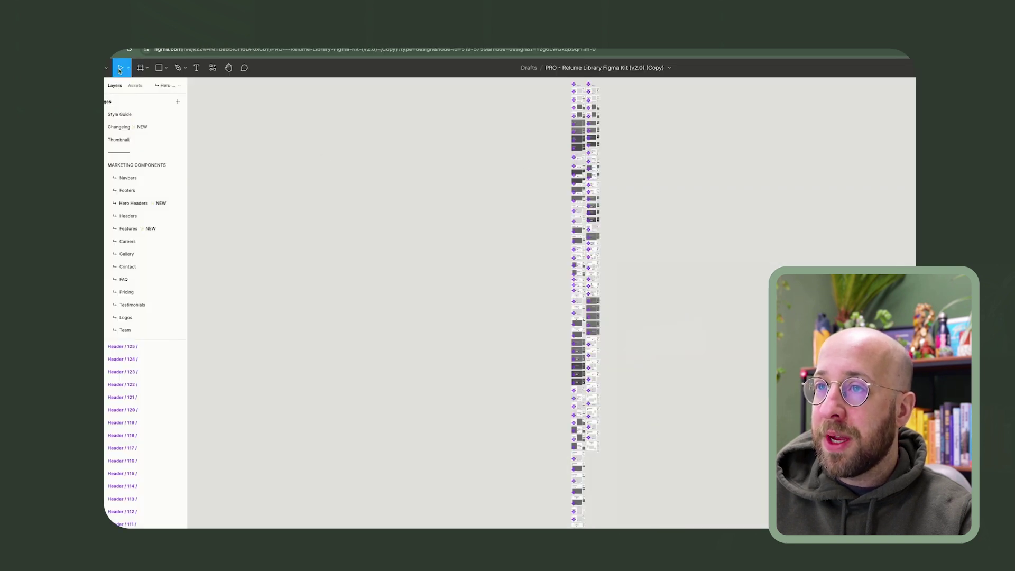
{"action": "left_click_drag", "start_coordinate": [629, 226], "coordinate": [381, 123]}
{"action": "left_click", "coordinate": [389, 252]}
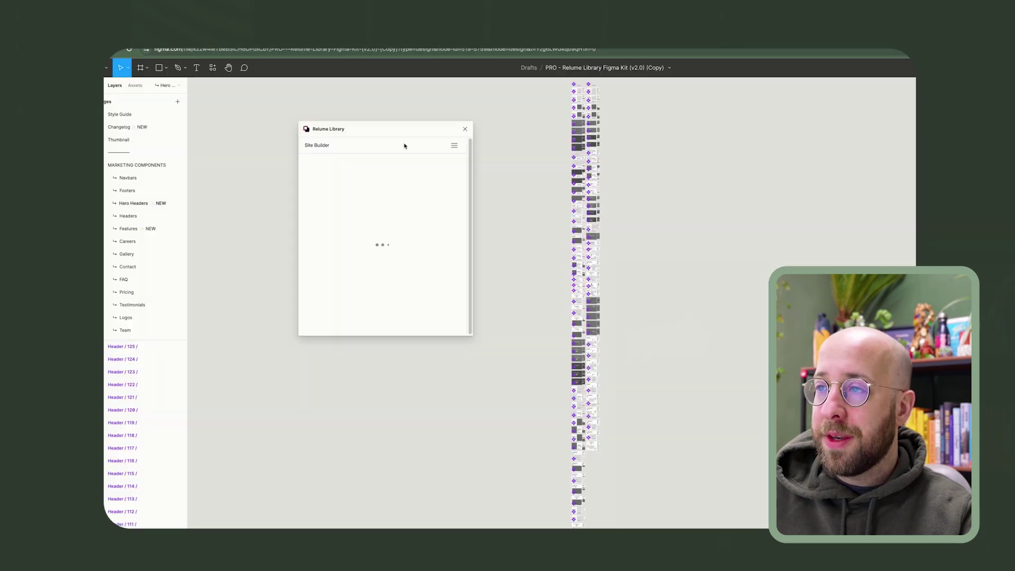
Step: Add a page named 'New' at the top and paste the copied Relume section onto it
{"action": "left_click", "coordinate": [178, 102]}
{"action": "type", "text": "New"}
{"action": "key", "text": "Return"}
{"action": "left_click_drag", "start_coordinate": [127, 215], "coordinate": [161, 118]}
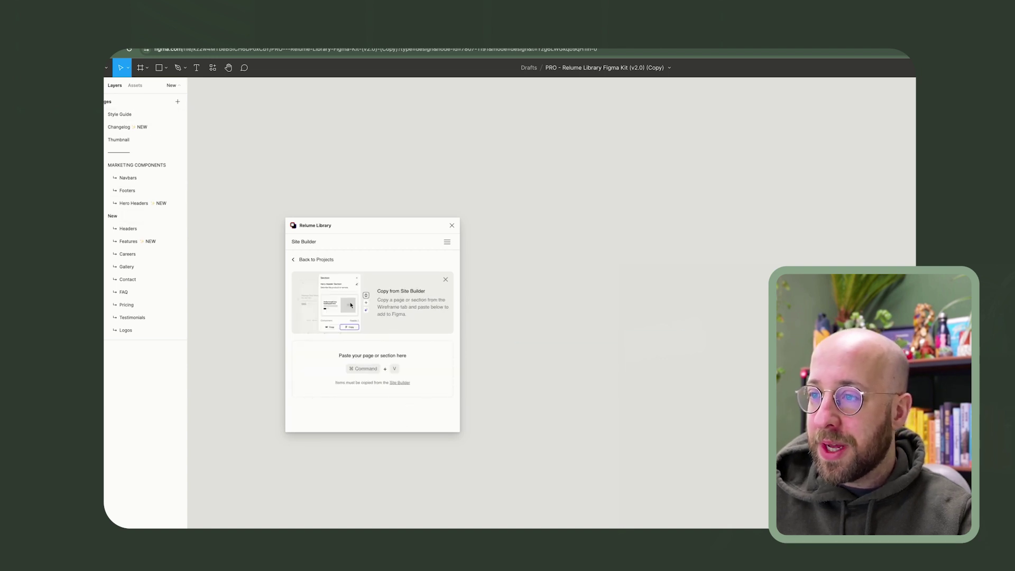
{"action": "key", "text": "super+v"}
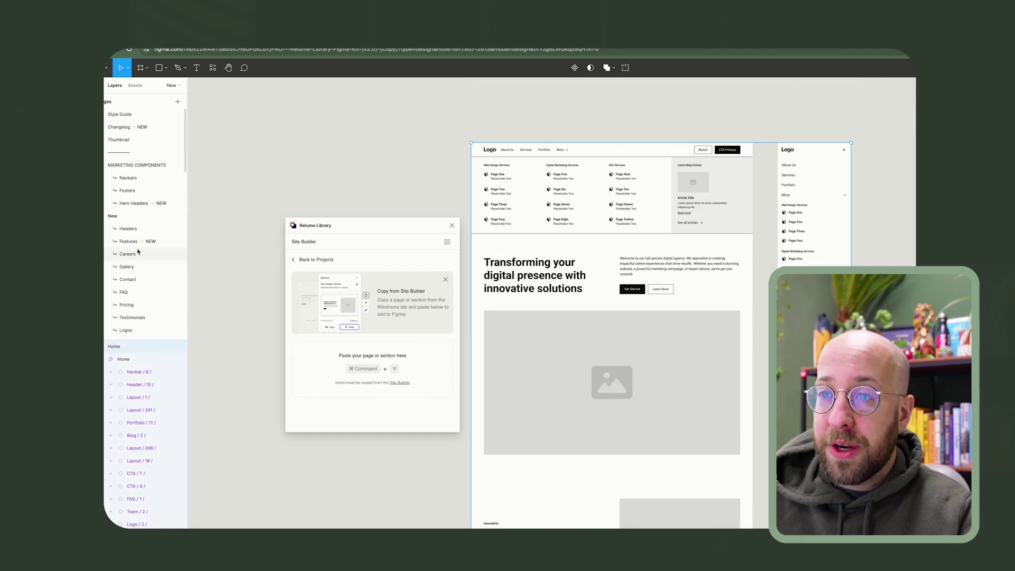
Step: Place the New page below Style Guide and browse the kit's Headers and Hero Headers layouts
{"action": "left_click", "coordinate": [128, 229]}
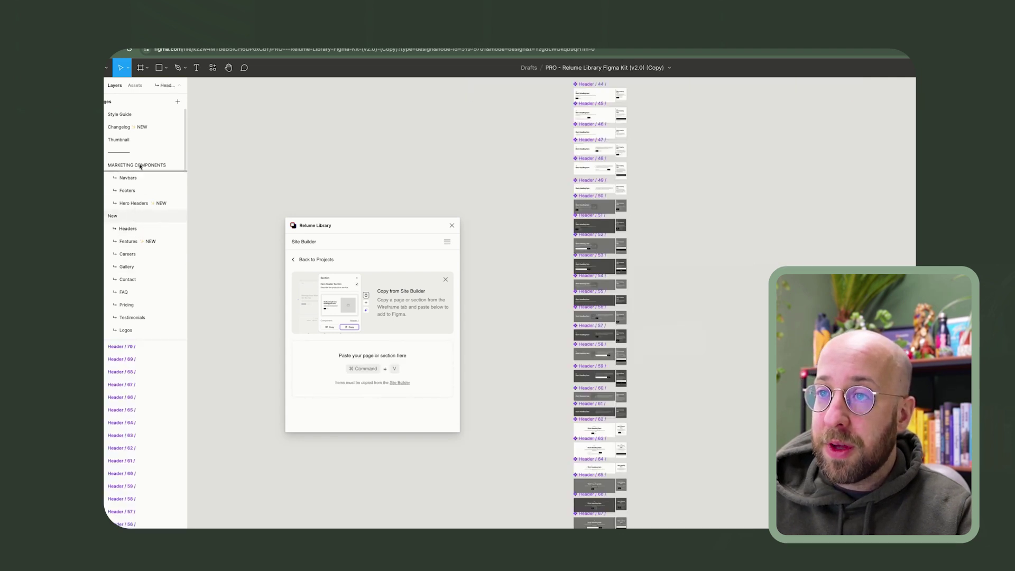
{"action": "left_click_drag", "start_coordinate": [140, 166], "coordinate": [139, 125]}
{"action": "scroll", "coordinate": [707, 154], "scroll_direction": "up", "scroll_amount": 5}
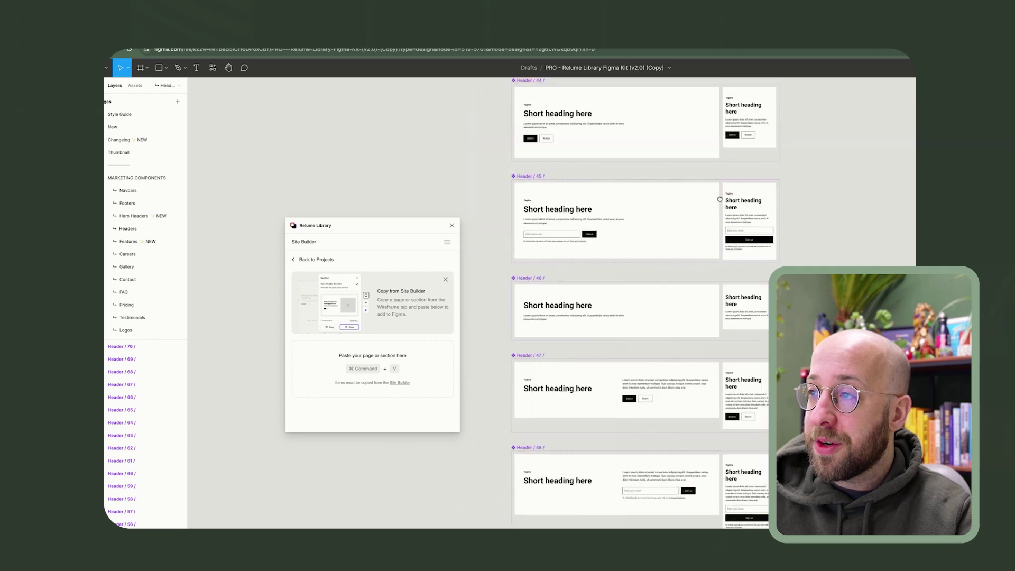
{"action": "scroll", "coordinate": [719, 199], "scroll_direction": "up", "scroll_amount": 3}
{"action": "left_click", "coordinate": [125, 217]}
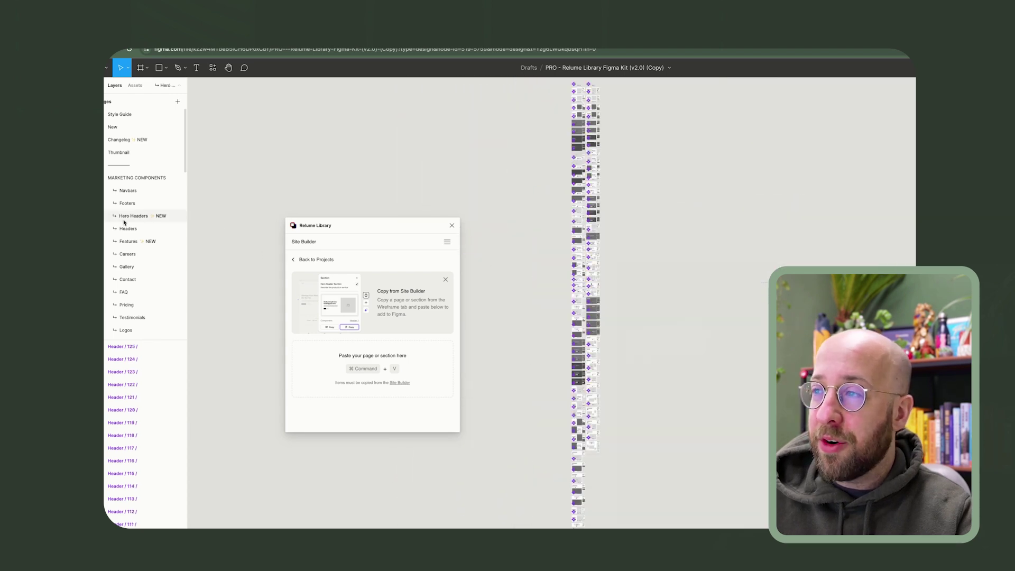
{"action": "scroll", "coordinate": [679, 154], "scroll_direction": "up", "scroll_amount": 5}
{"action": "scroll", "coordinate": [528, 108], "scroll_direction": "up", "scroll_amount": 5}
{"action": "scroll", "coordinate": [643, 440], "scroll_direction": "up", "scroll_amount": 5}
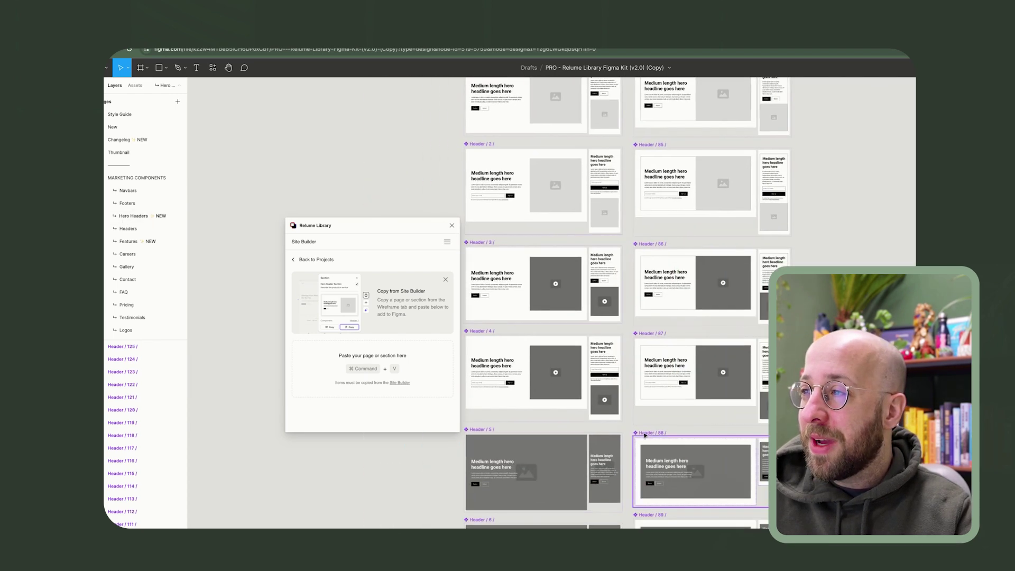
{"action": "scroll", "coordinate": [643, 440], "scroll_direction": "down", "scroll_amount": 10}
{"action": "scroll", "coordinate": [643, 440], "scroll_direction": "down", "scroll_amount": 10}
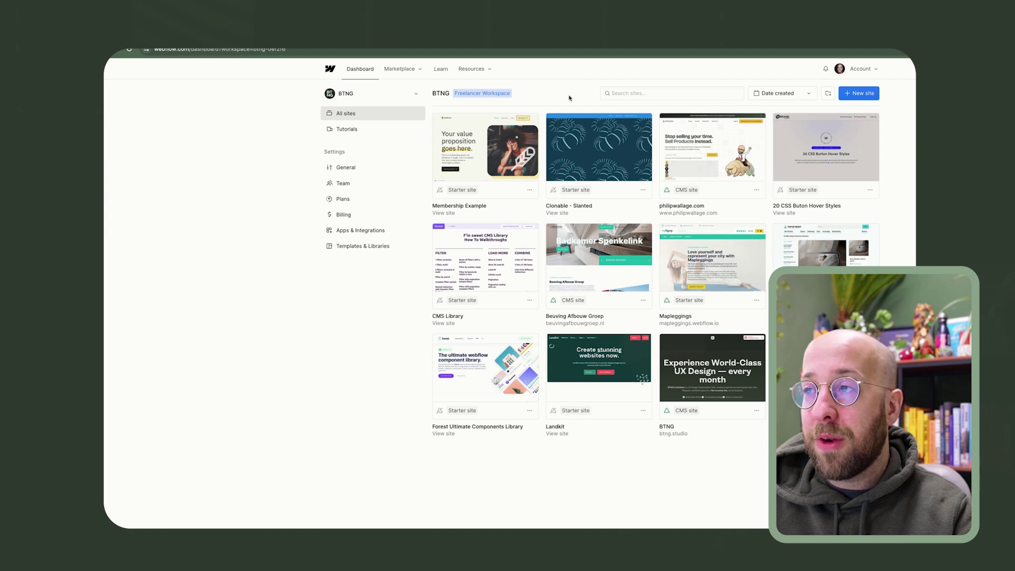
Step: Clone the Relume Library Style Guide into a new site named 'Demo Relume'
{"action": "left_click", "coordinate": [384, 111]}
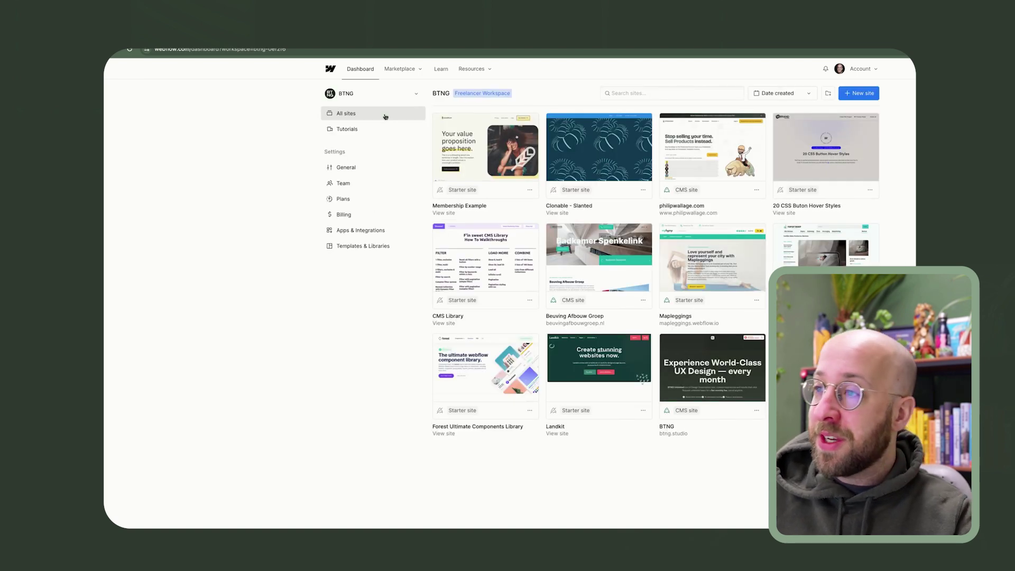
{"action": "mouse_move", "coordinate": [715, 164]}
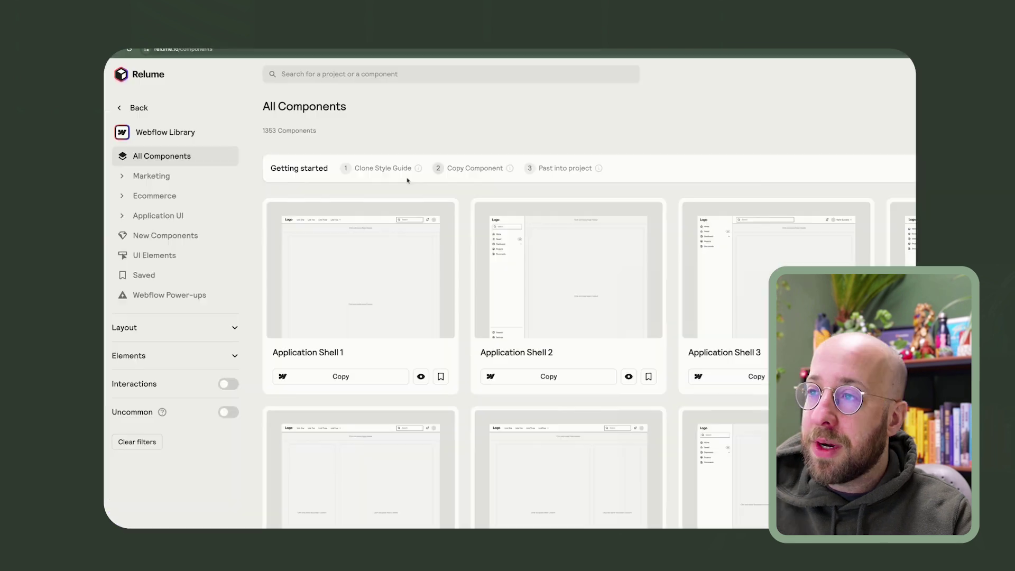
{"action": "left_click", "coordinate": [377, 167]}
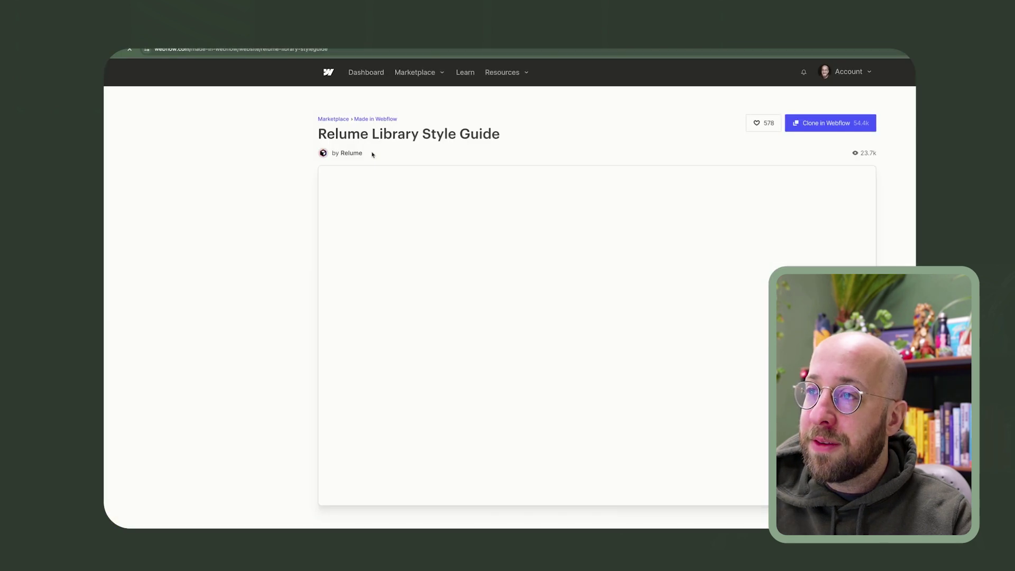
{"action": "left_click", "coordinate": [826, 124]}
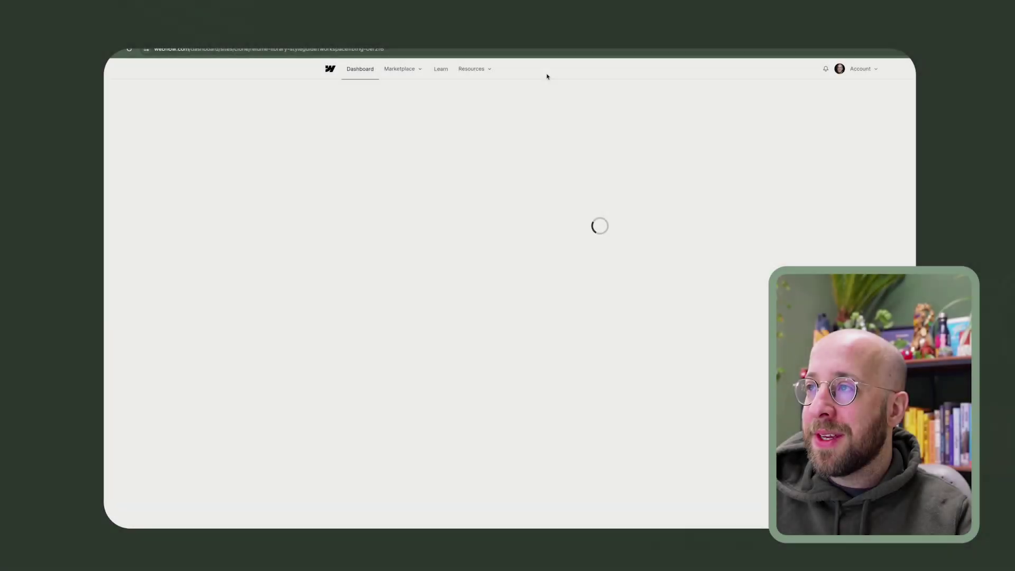
{"action": "left_click", "coordinate": [842, 93]}
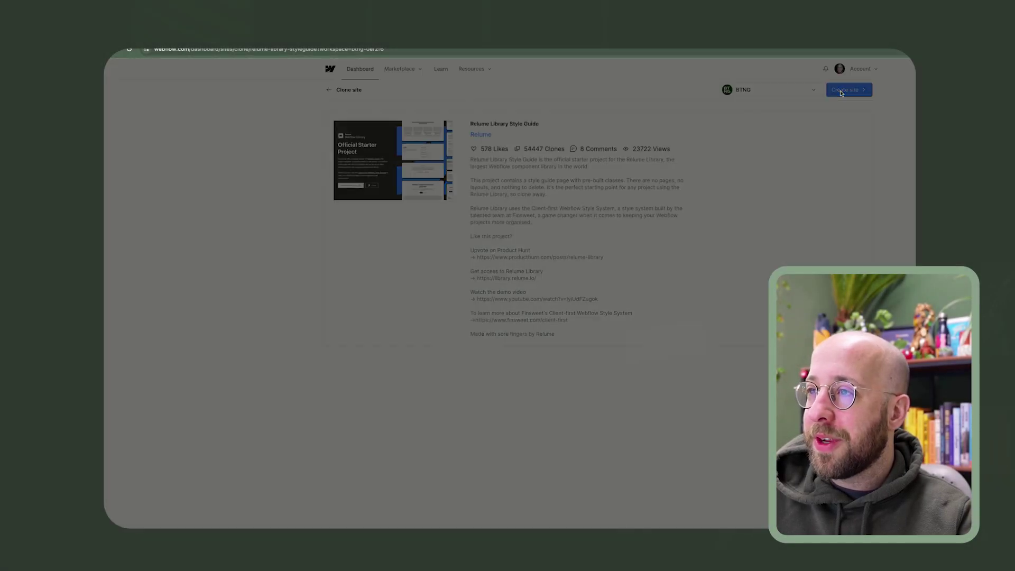
{"action": "type", "text": "Dem"}
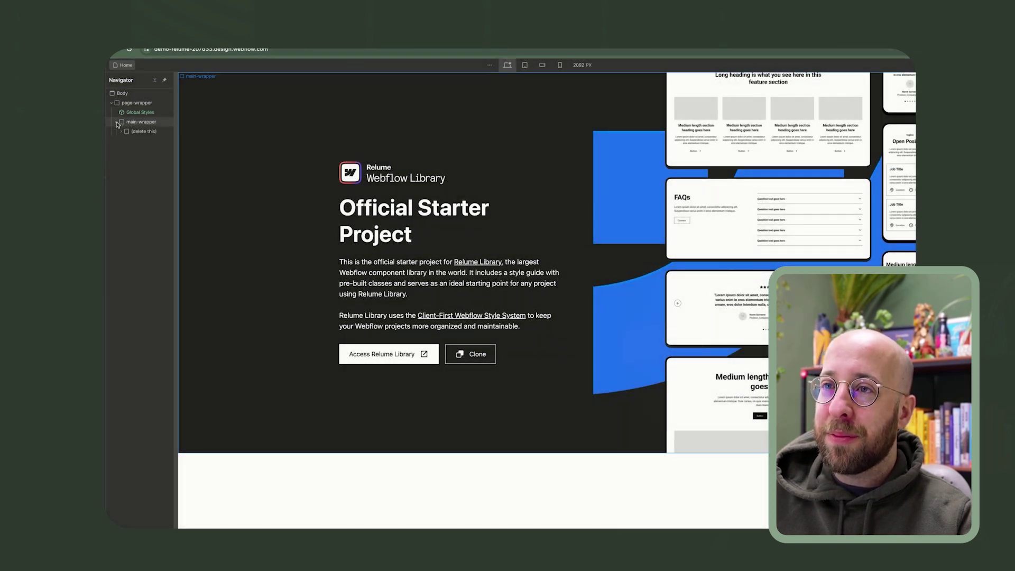
Step: Delete the '(delete this)' placeholder from main-wrapper so the Home page is blank
{"action": "left_click", "coordinate": [120, 130]}
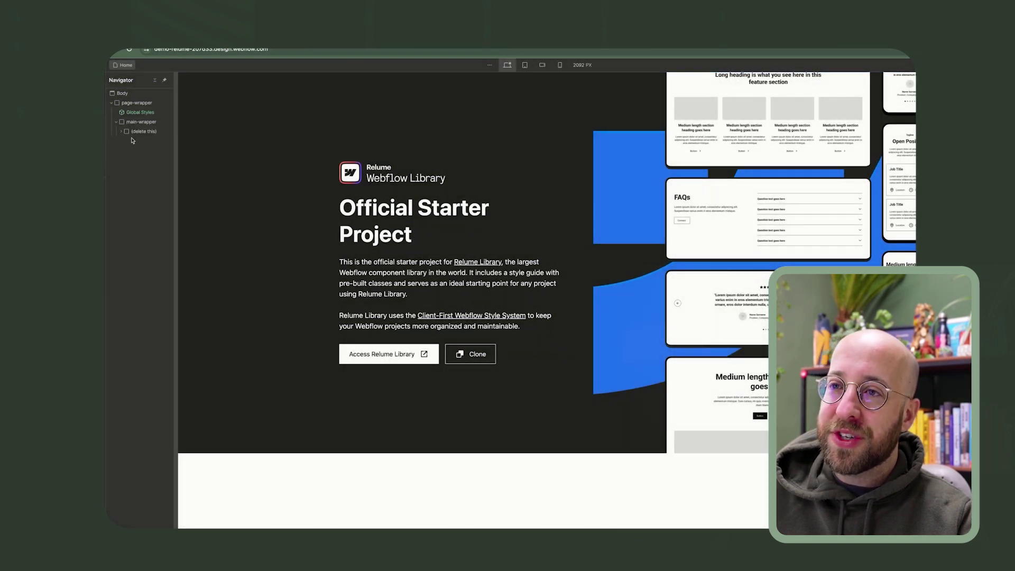
{"action": "left_click", "coordinate": [153, 122]}
{"action": "left_click", "coordinate": [151, 132]}
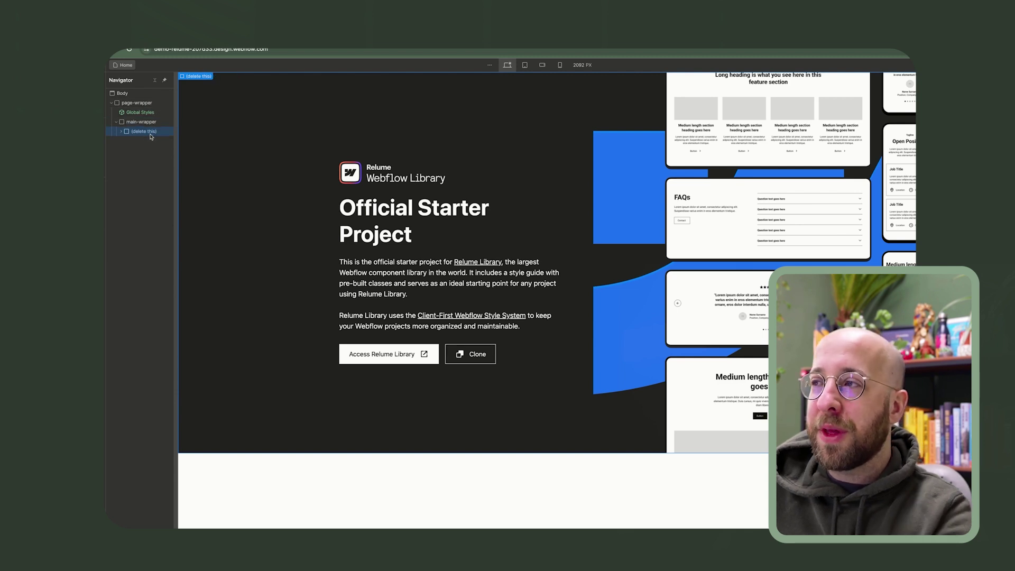
{"action": "key", "text": "Delete"}
{"action": "left_click", "coordinate": [147, 122]}
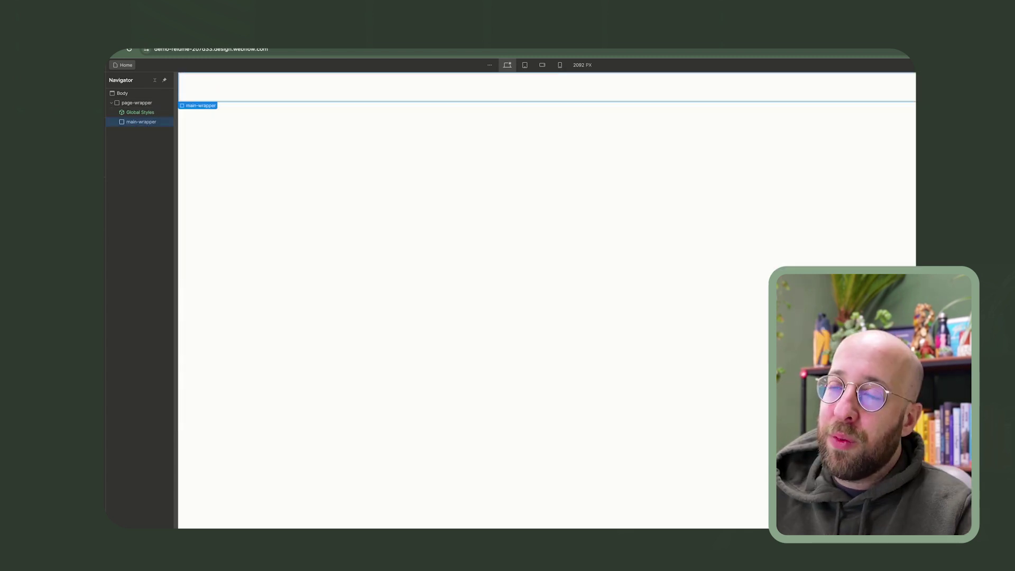
{"action": "left_click", "coordinate": [360, 43]}
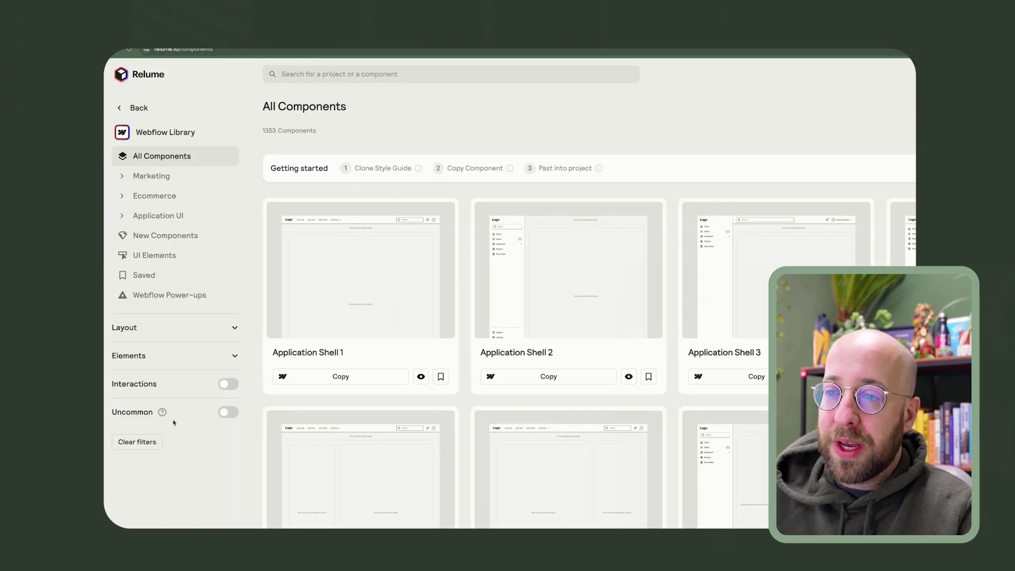
Step: Search the Relume component library for 'nav'
{"action": "left_click", "coordinate": [171, 328]}
{"action": "left_click", "coordinate": [179, 335]}
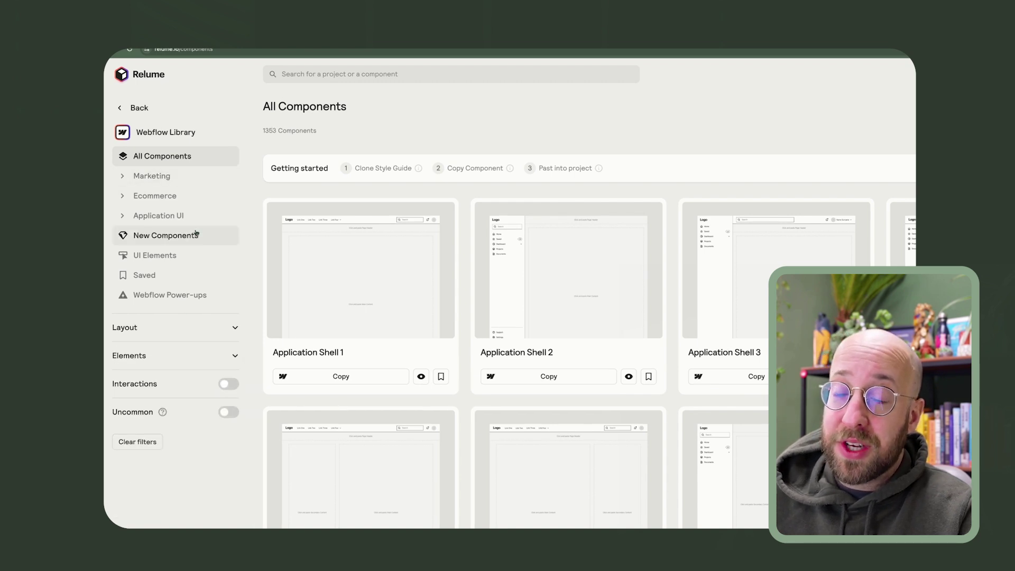
{"action": "left_click", "coordinate": [385, 74]}
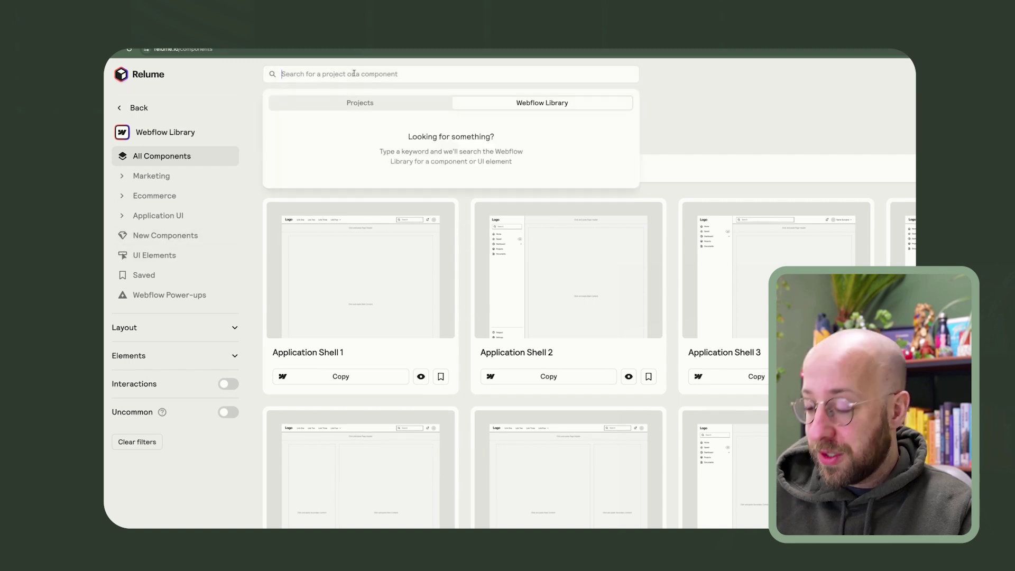
{"action": "type", "text": "nav"}
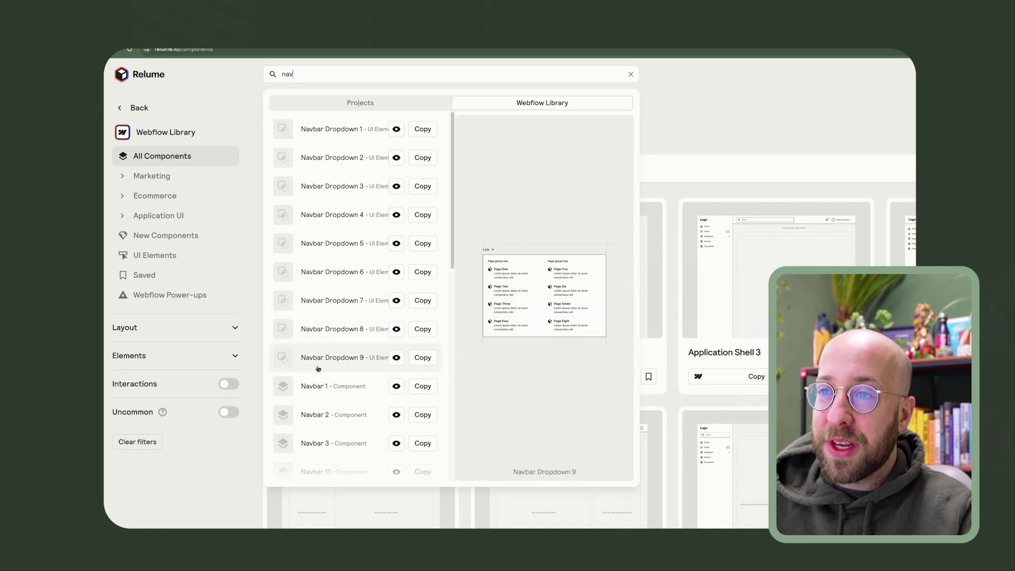
Step: Open the Marketing › Navbars category and scroll down to Navbar 10
{"action": "left_click", "coordinate": [209, 239]}
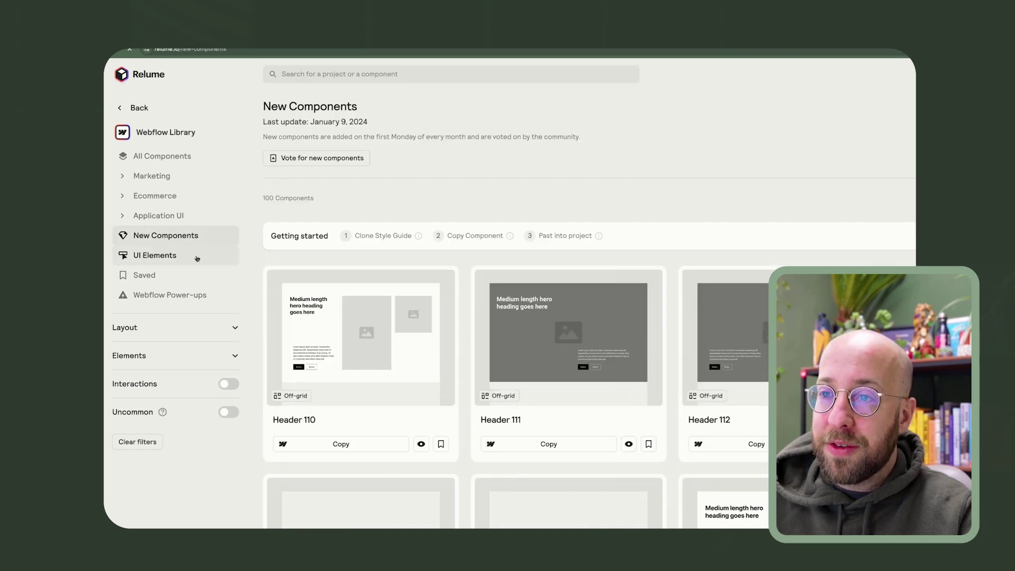
{"action": "left_click", "coordinate": [197, 258]}
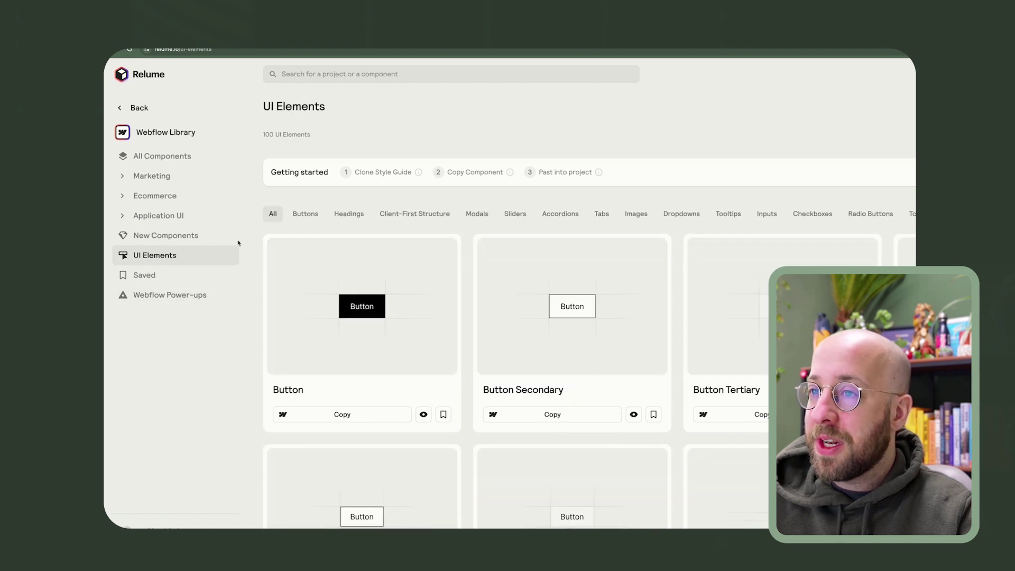
{"action": "left_click", "coordinate": [182, 184]}
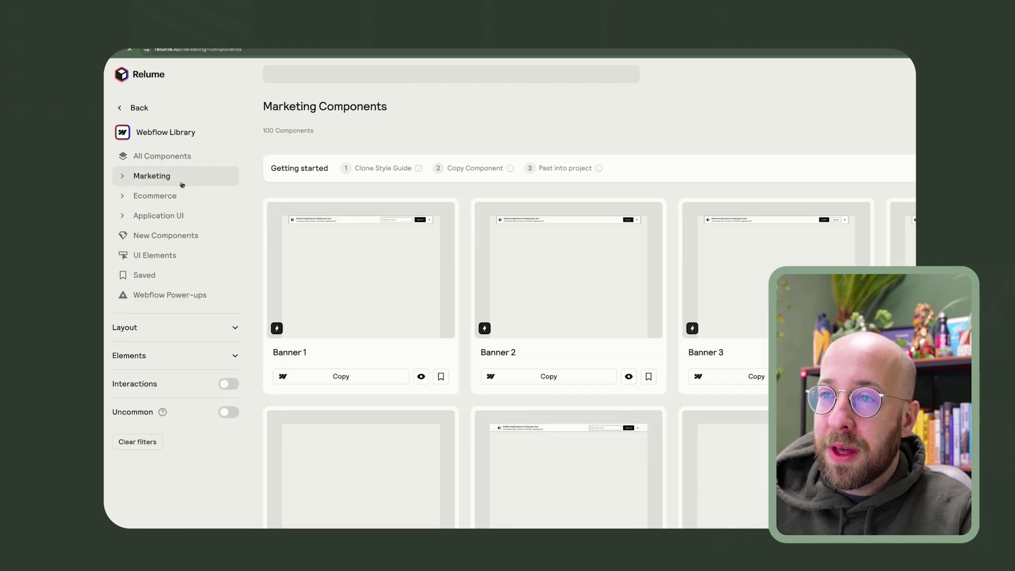
{"action": "left_click", "coordinate": [121, 182]}
{"action": "left_click", "coordinate": [121, 181]}
{"action": "left_click", "coordinate": [122, 179]}
{"action": "left_click", "coordinate": [161, 197]}
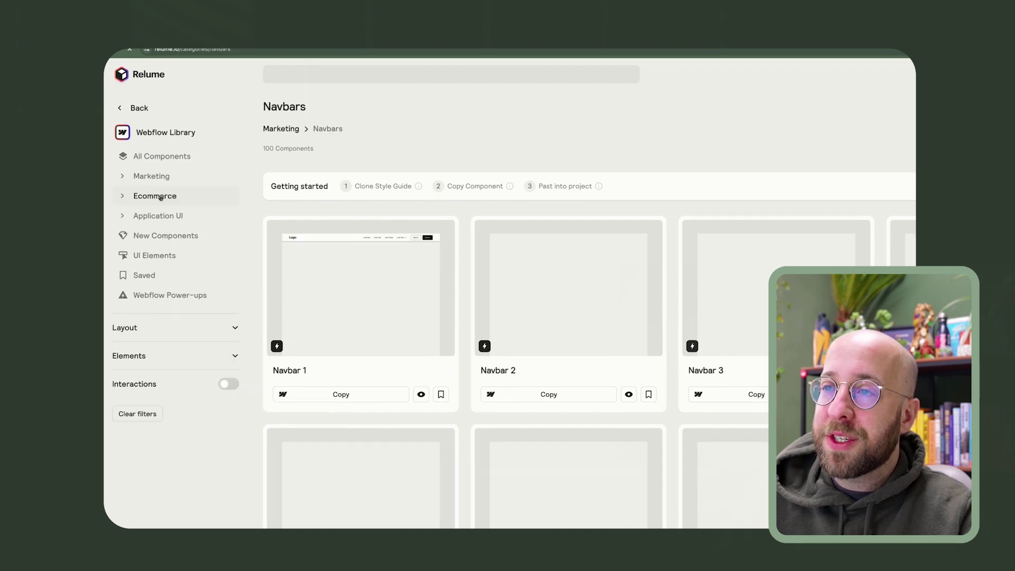
{"action": "scroll", "coordinate": [682, 190], "scroll_direction": "down", "scroll_amount": 3}
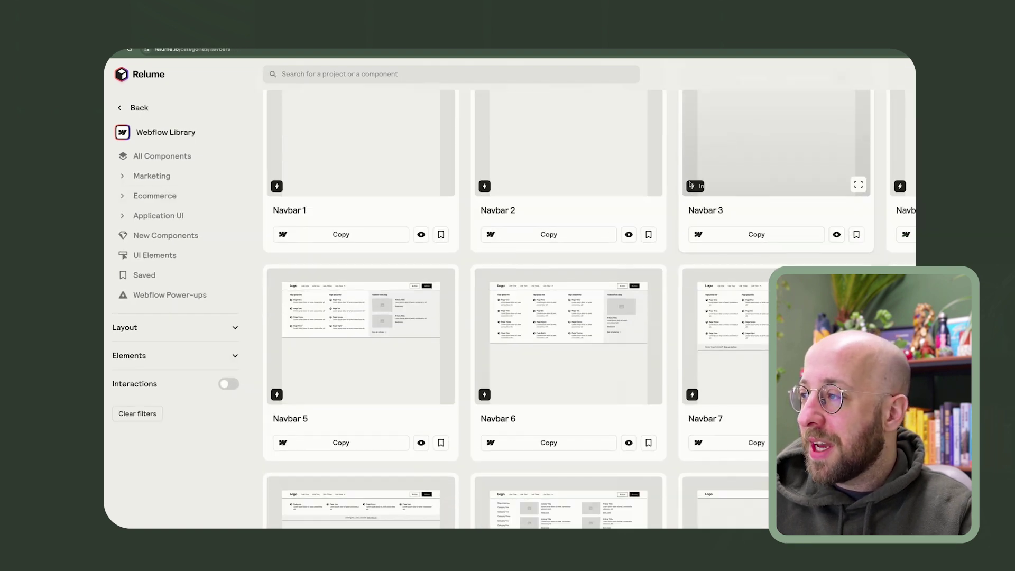
{"action": "scroll", "coordinate": [690, 184], "scroll_direction": "down", "scroll_amount": 5}
{"action": "scroll", "coordinate": [677, 245], "scroll_direction": "down", "scroll_amount": 2}
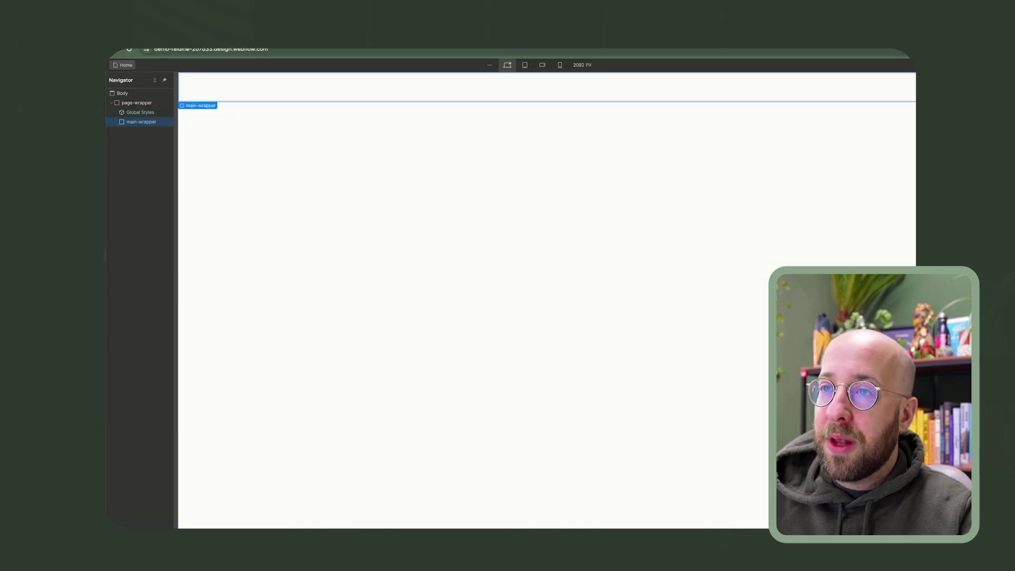
Step: Browse the Relume app panel and its preferences in the Designer, then restore the Navigator element tree
{"action": "left_click", "coordinate": [138, 117]}
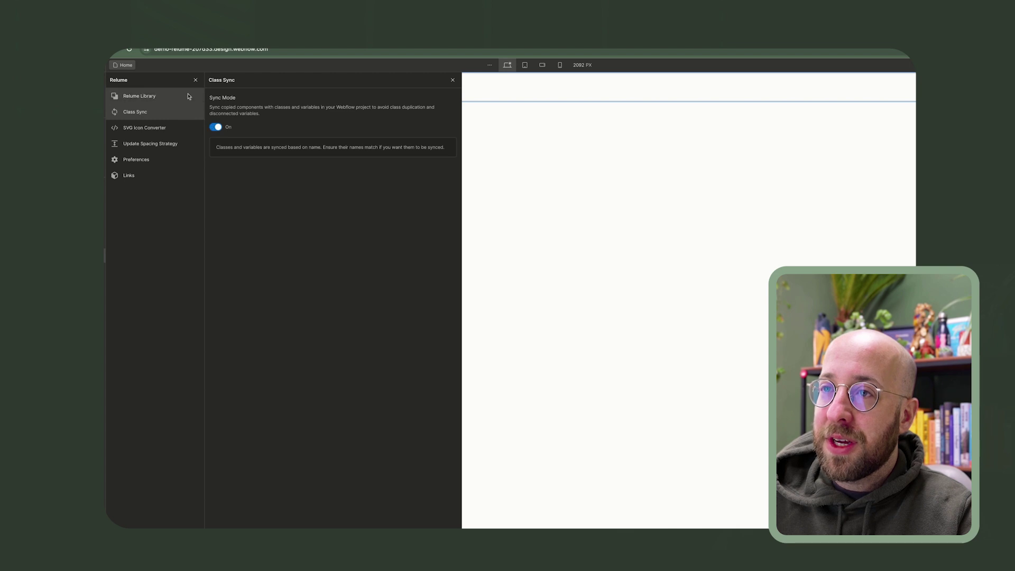
{"action": "left_click", "coordinate": [138, 96]}
{"action": "left_click", "coordinate": [137, 97]}
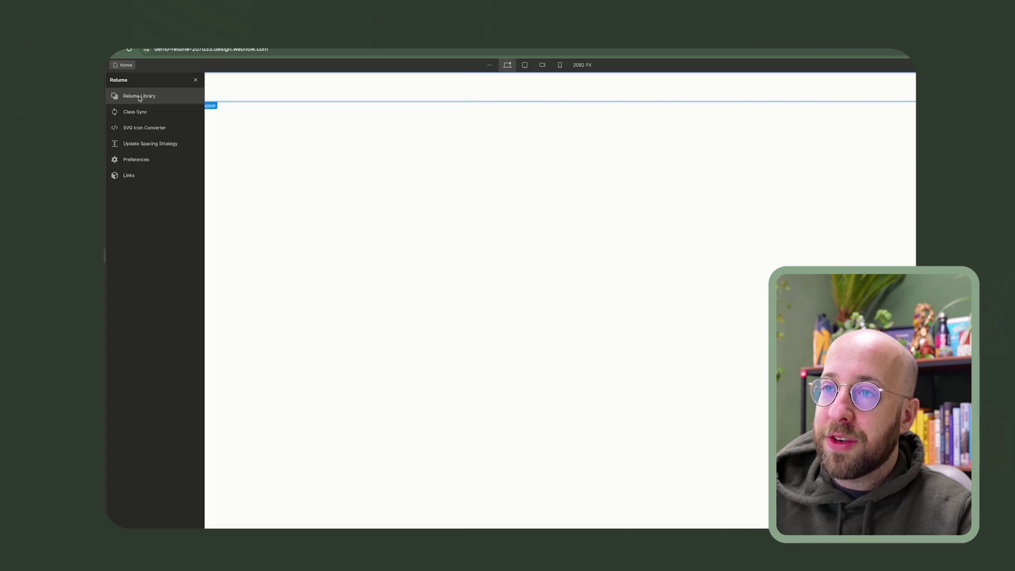
{"action": "left_click", "coordinate": [135, 159]}
{"action": "left_click", "coordinate": [453, 80]}
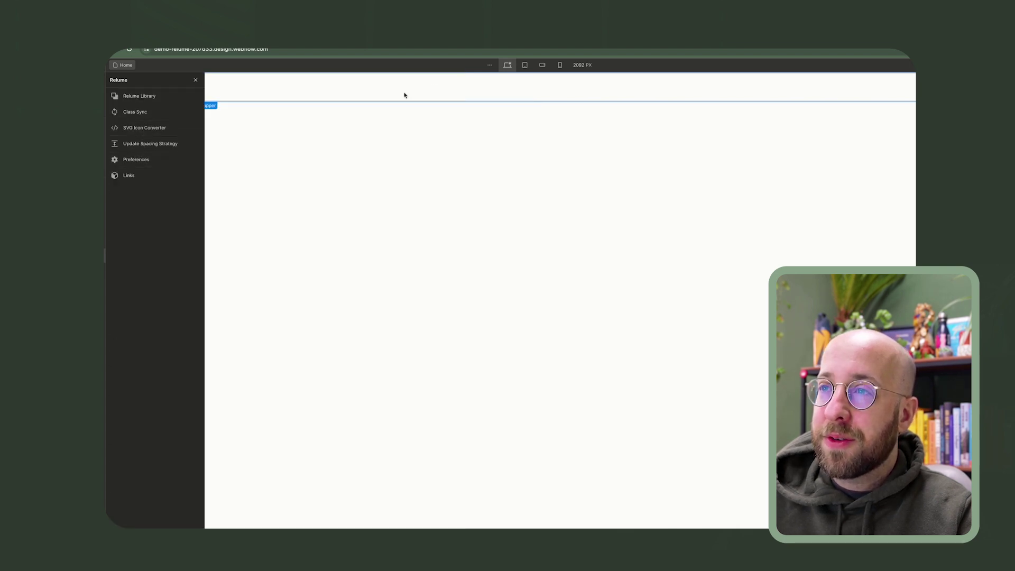
{"action": "left_click", "coordinate": [104, 112]}
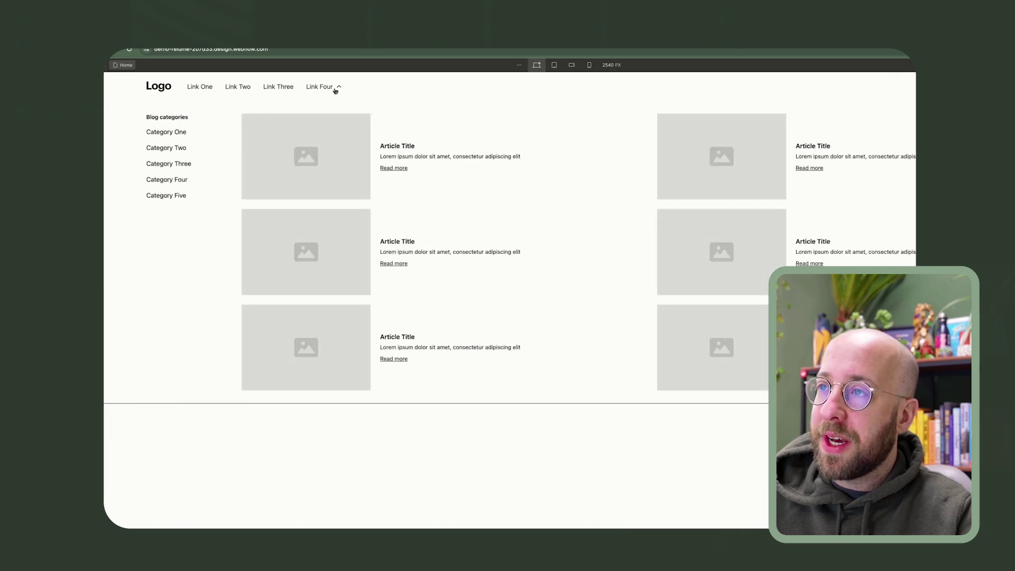
{"action": "key", "text": "z"}
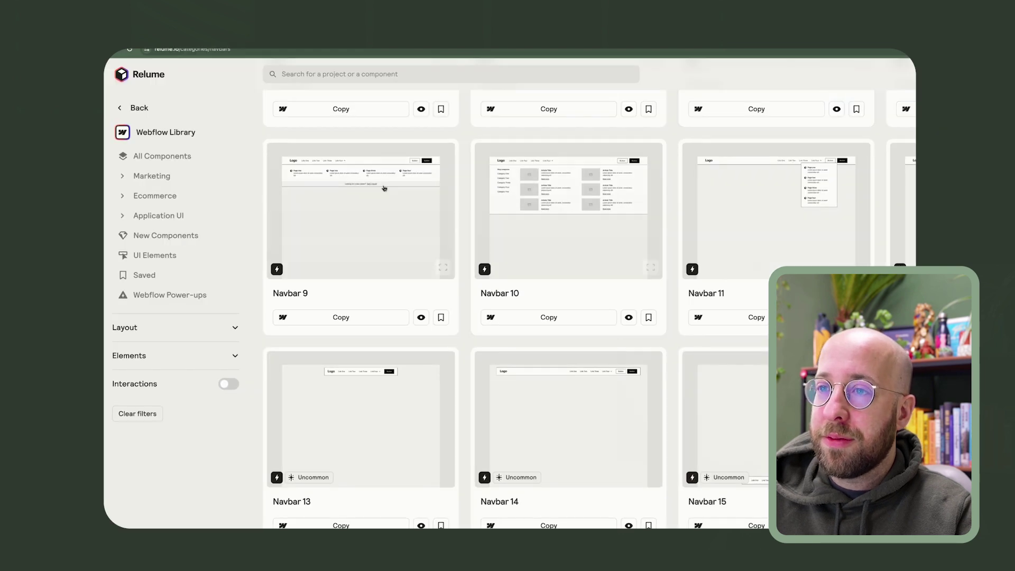
Step: Open Marketing › Hero Header Sections and scroll the grid for a hero with video
{"action": "left_click", "coordinate": [119, 181]}
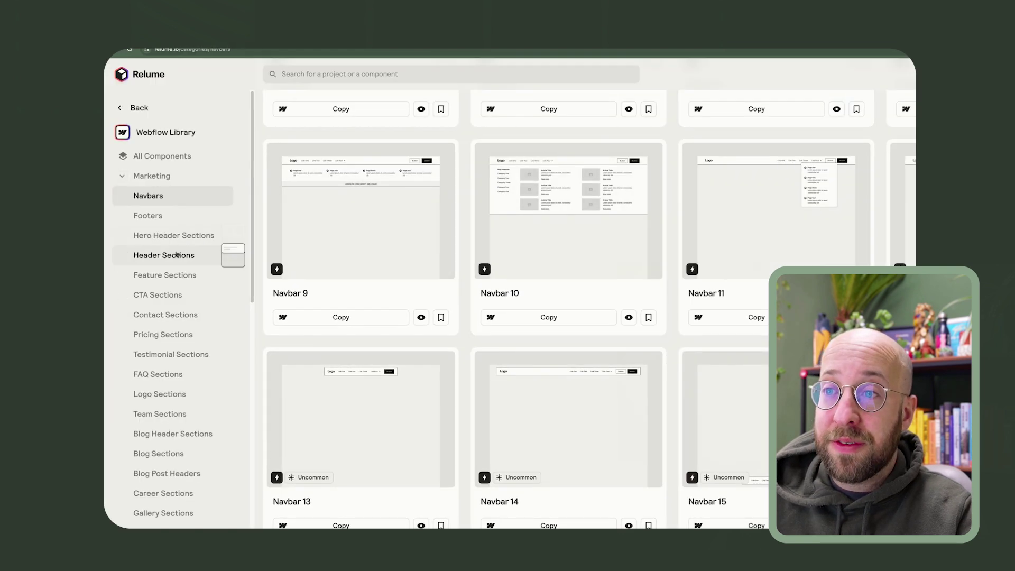
{"action": "left_click", "coordinate": [180, 236]}
{"action": "scroll", "coordinate": [634, 195], "scroll_direction": "down", "scroll_amount": 5}
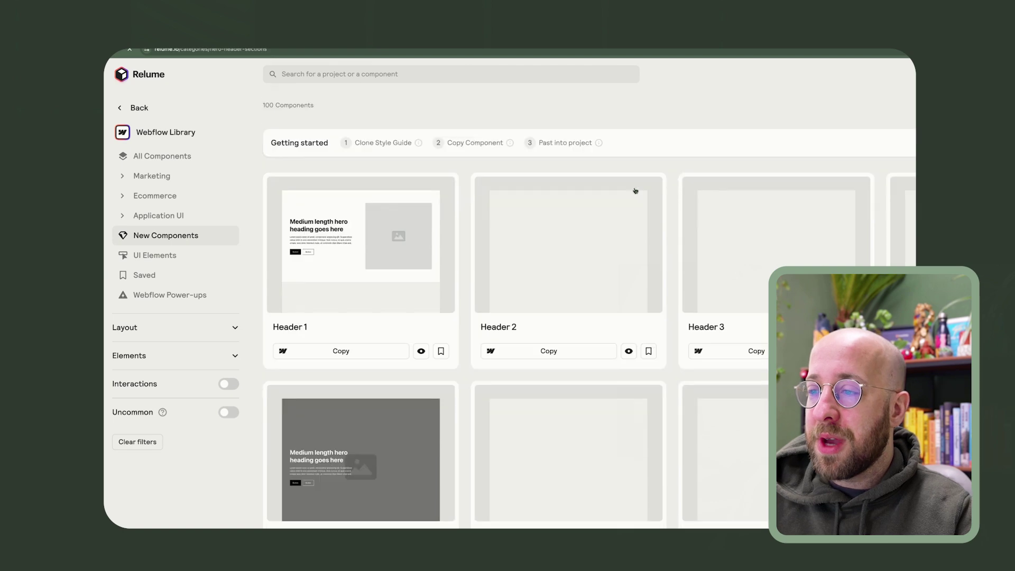
{"action": "scroll", "coordinate": [634, 195], "scroll_direction": "down", "scroll_amount": 8}
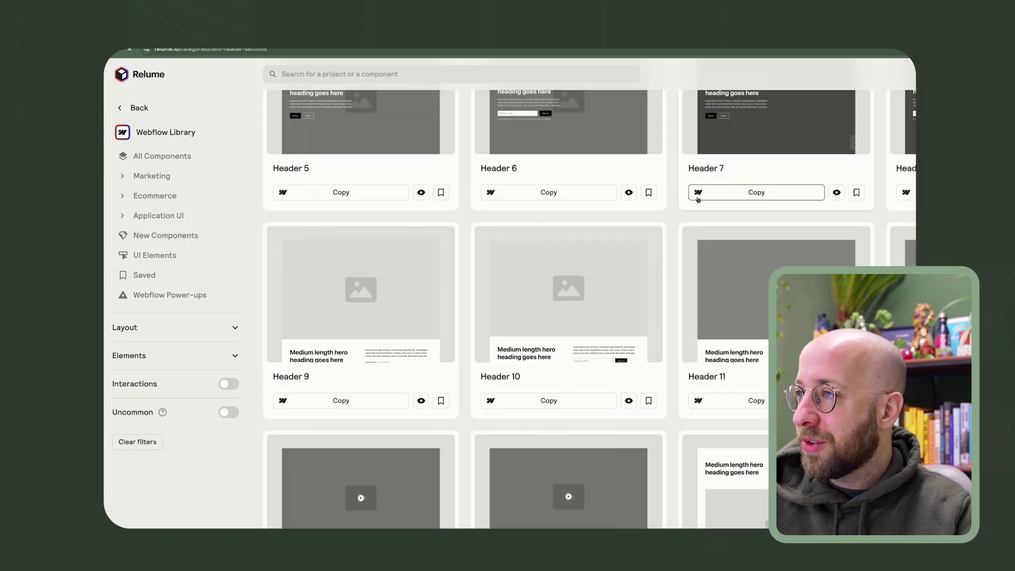
{"action": "scroll", "coordinate": [669, 212], "scroll_direction": "down", "scroll_amount": 20}
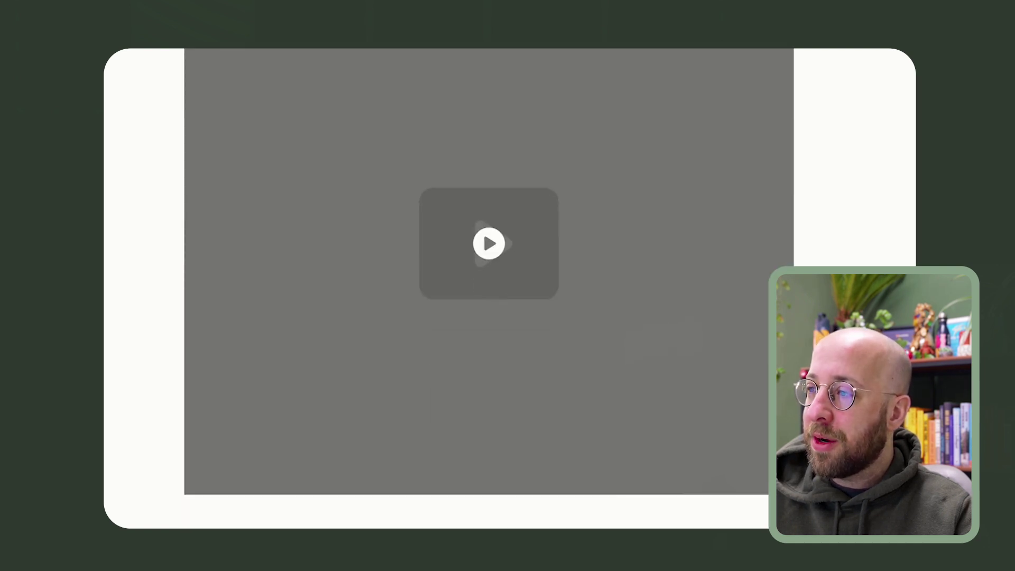
Step: Open the hero's video lightbox, close it, and scroll back up the page
{"action": "left_click", "coordinate": [481, 254]}
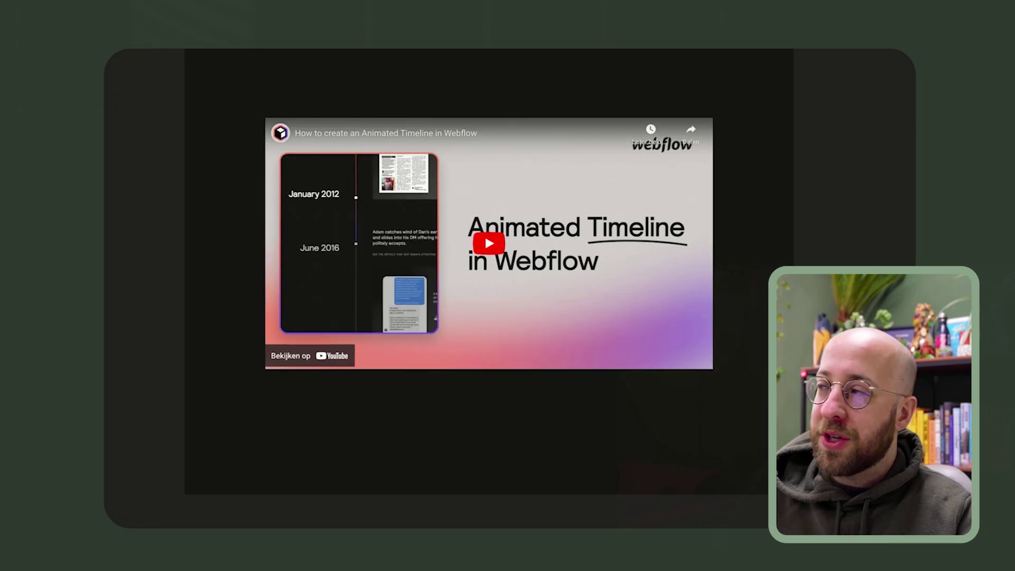
{"action": "key", "text": "Escape"}
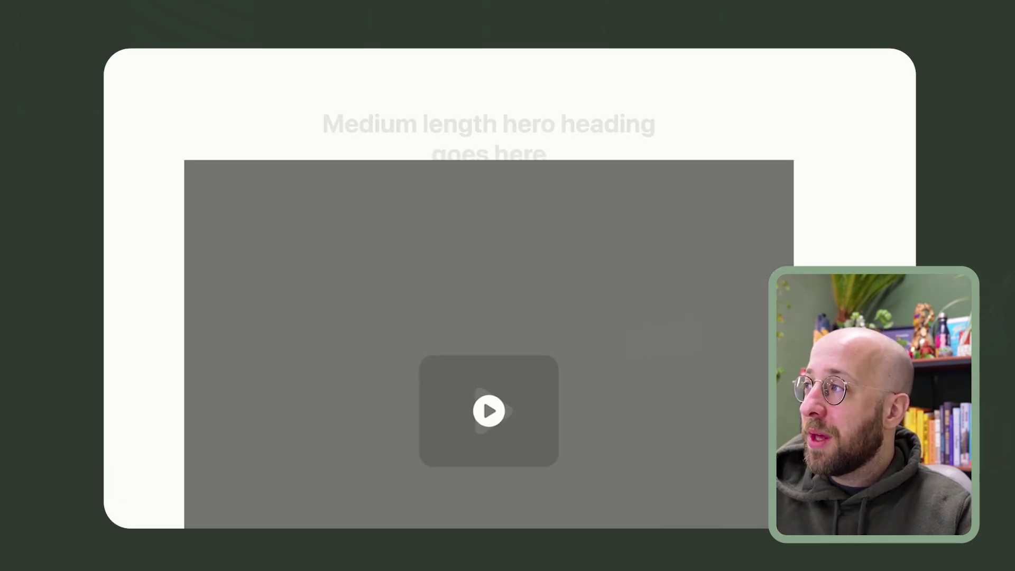
{"action": "scroll", "coordinate": [488, 344], "scroll_direction": "up", "scroll_amount": 3}
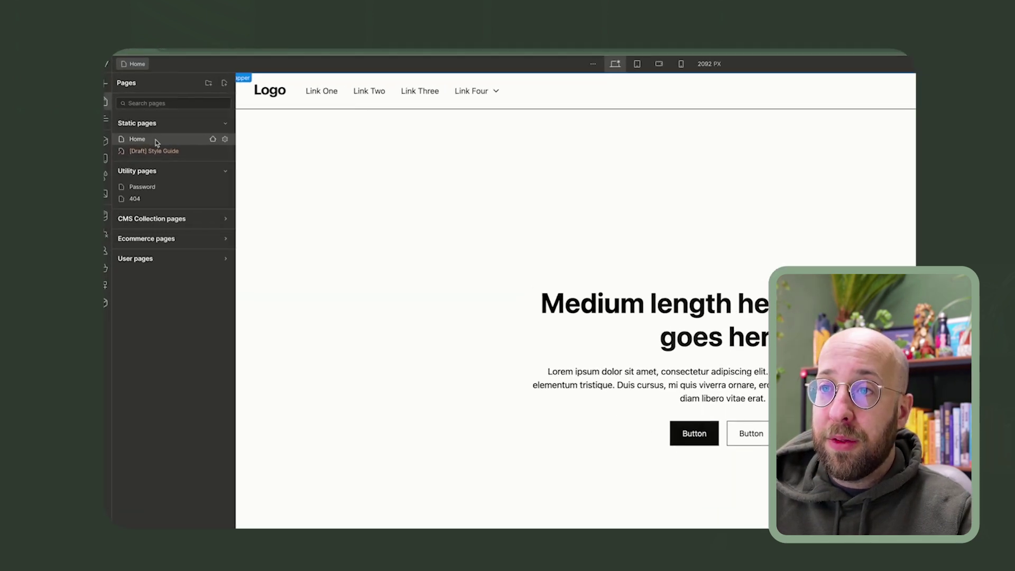
Step: Open the [Draft] Style Guide page and select its H1 heading
{"action": "left_click", "coordinate": [154, 151]}
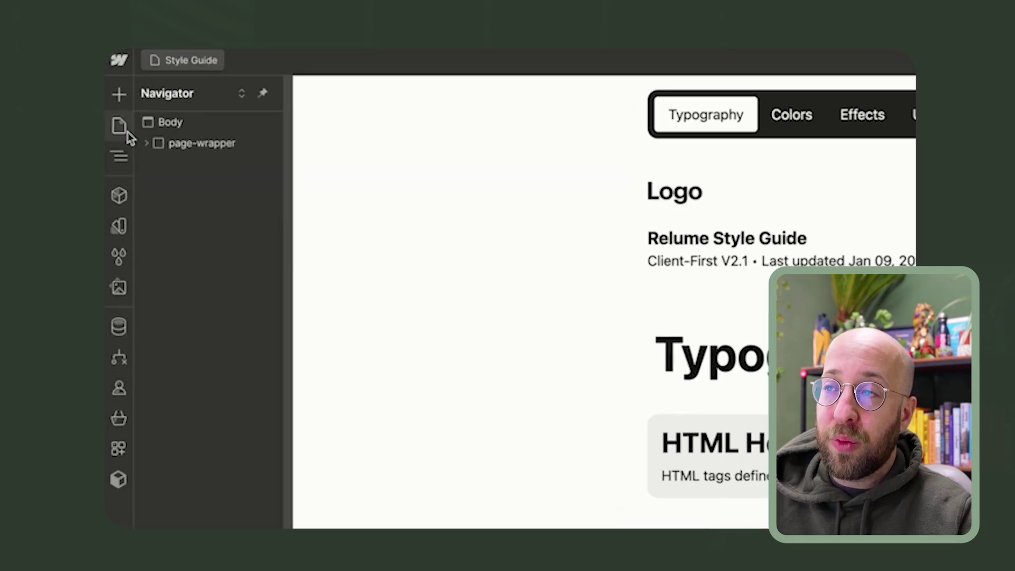
{"action": "left_click", "coordinate": [128, 131]}
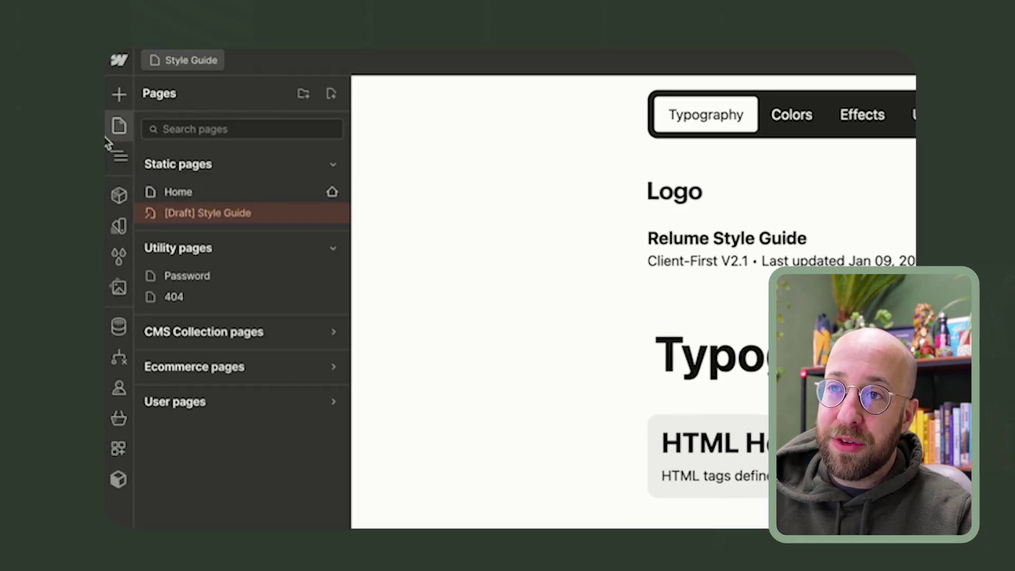
{"action": "left_click", "coordinate": [483, 265]}
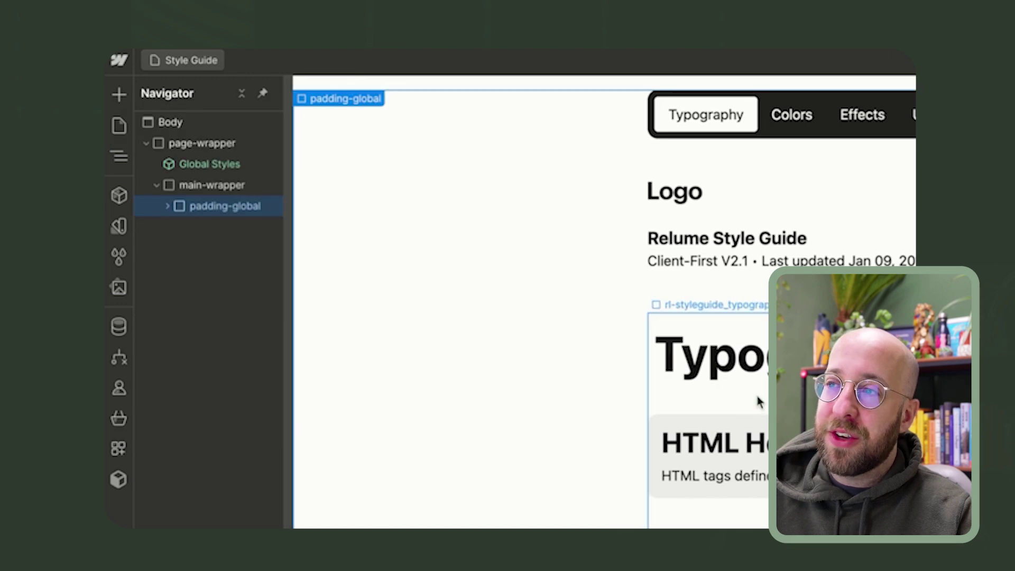
{"action": "left_click", "coordinate": [515, 296]}
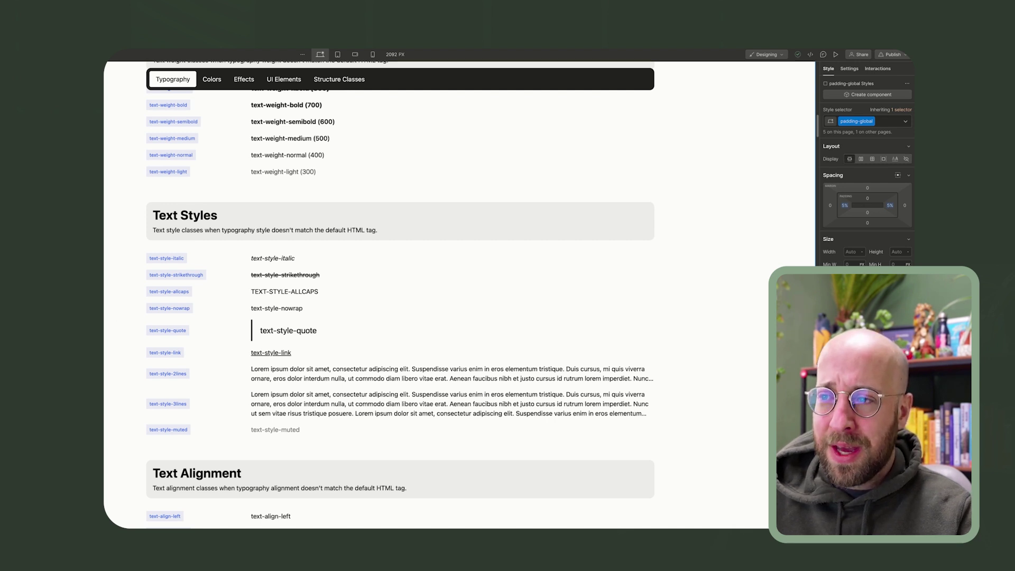
Step: Scroll down to the Style Guide's Buttons and inspect the solid black primary button, then deselect it
{"action": "scroll", "coordinate": [181, 464], "scroll_direction": "down", "scroll_amount": 2}
{"action": "scroll", "coordinate": [151, 438], "scroll_direction": "down", "scroll_amount": 1}
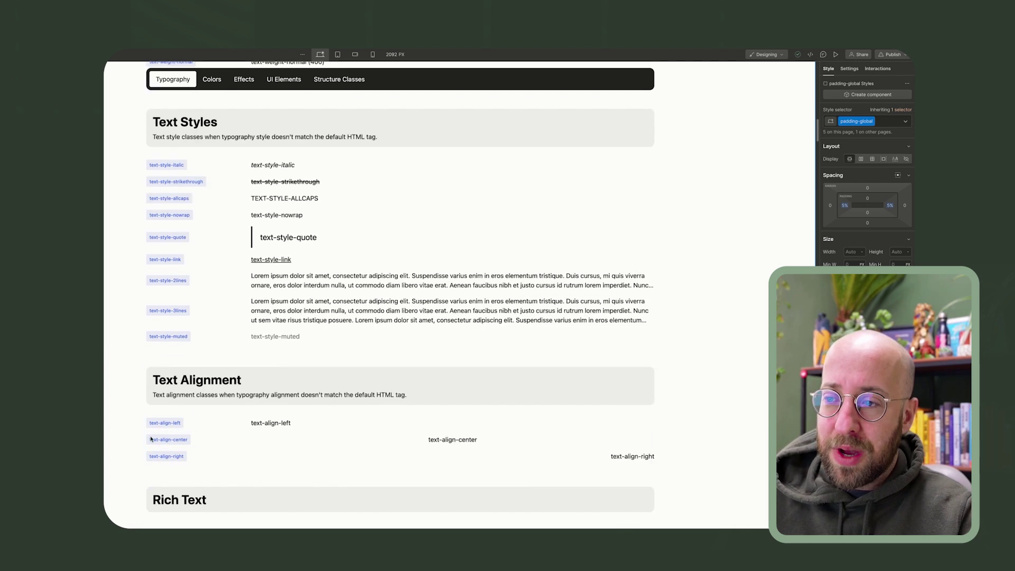
{"action": "scroll", "coordinate": [181, 438], "scroll_direction": "down", "scroll_amount": 2}
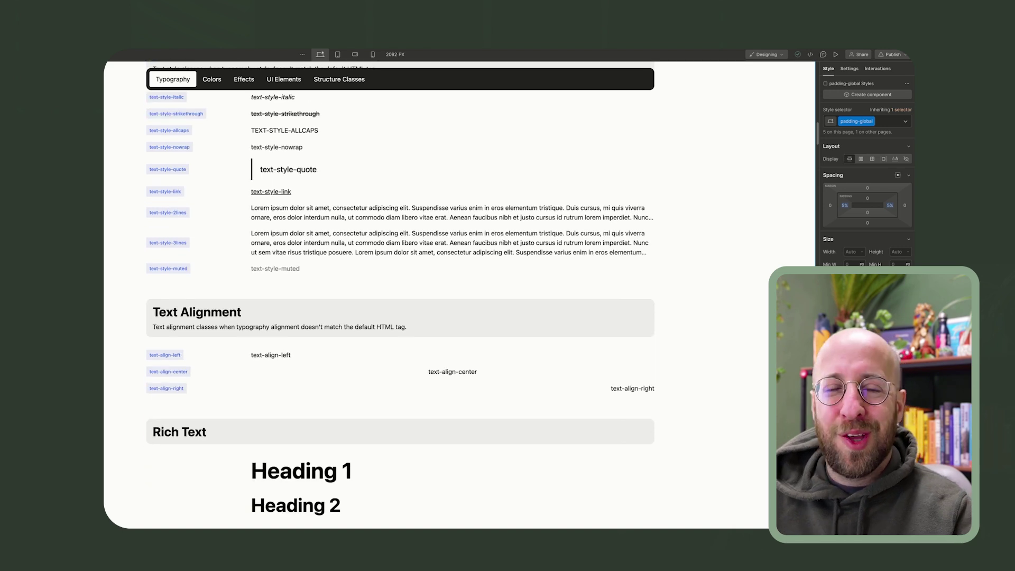
{"action": "scroll", "coordinate": [236, 393], "scroll_direction": "down", "scroll_amount": 20}
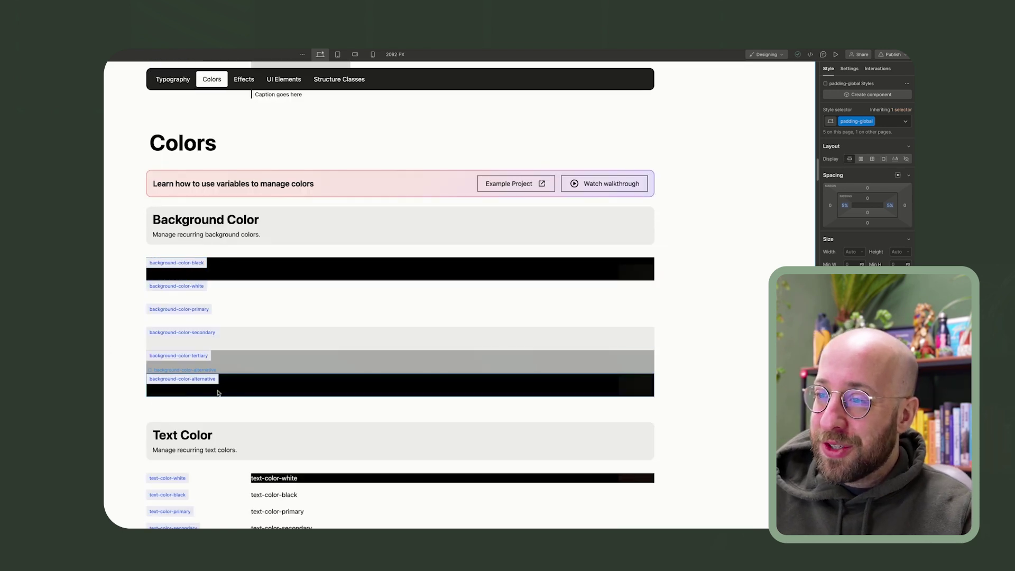
{"action": "scroll", "coordinate": [236, 393], "scroll_direction": "down", "scroll_amount": 8}
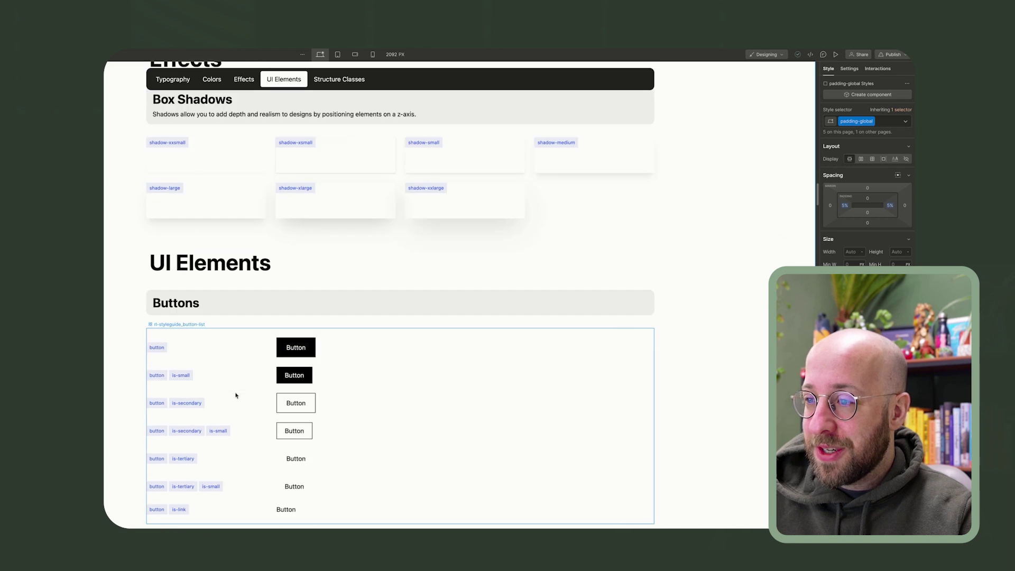
{"action": "left_click", "coordinate": [319, 347]}
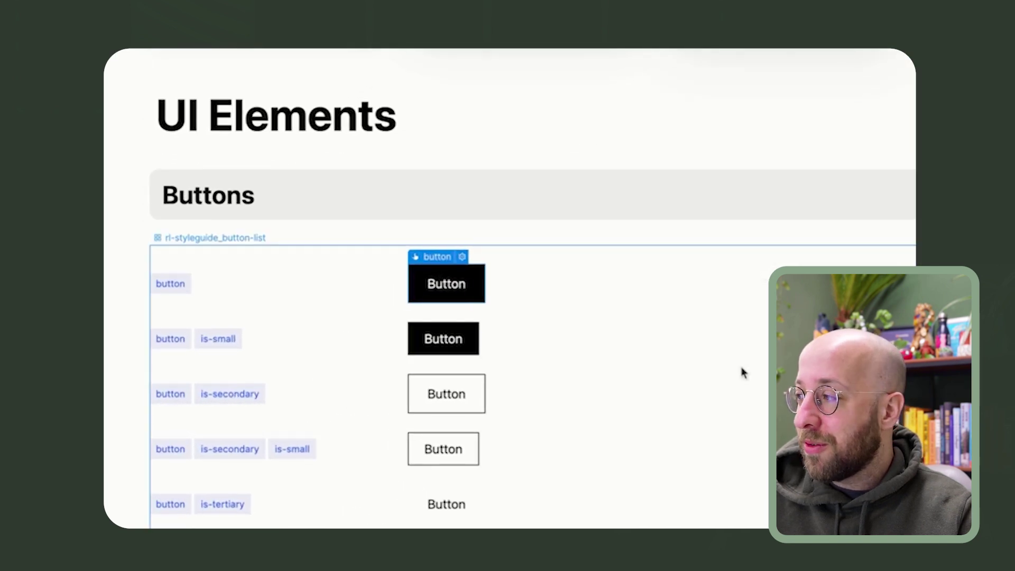
{"action": "key", "text": "Escape"}
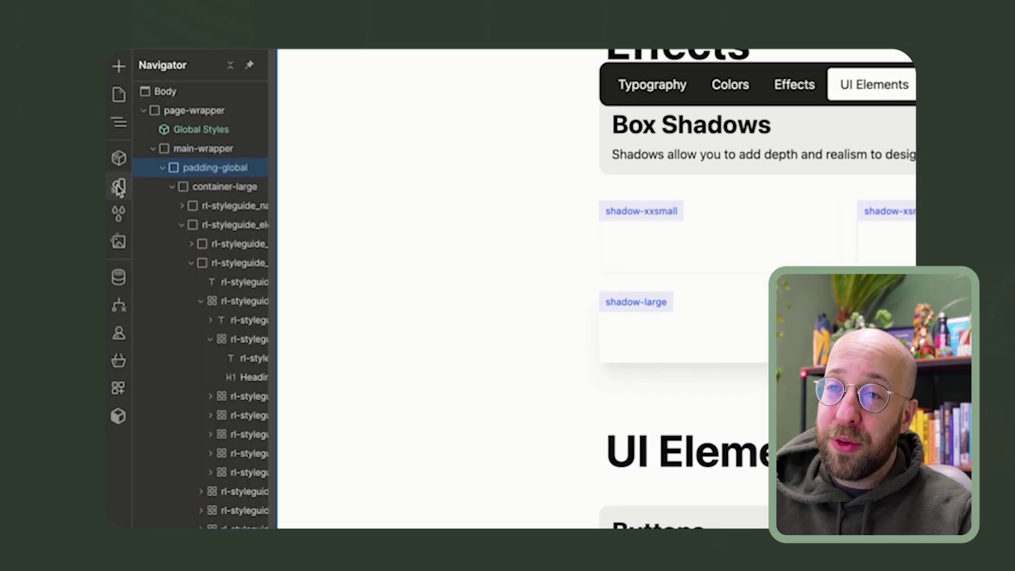
Step: Set the button background colour variable to success green in the Variables panel
{"action": "left_click", "coordinate": [119, 186]}
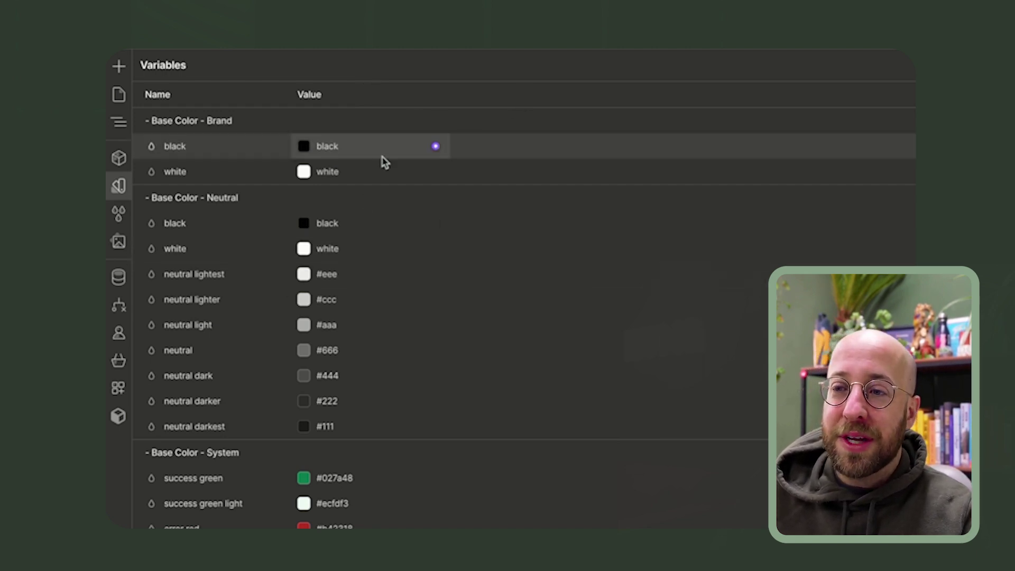
{"action": "scroll", "coordinate": [651, 479], "scroll_direction": "down", "scroll_amount": 1}
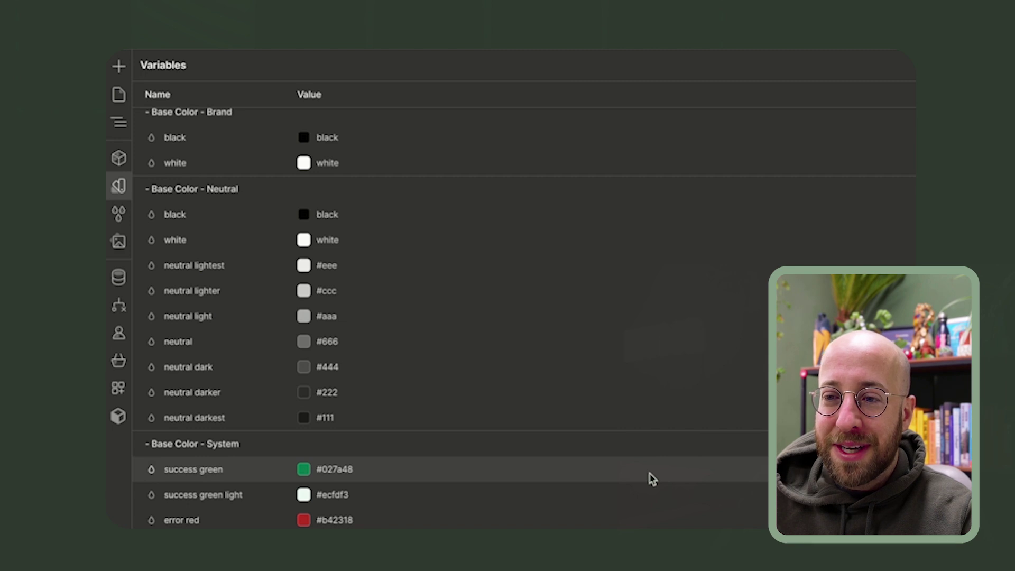
{"action": "scroll", "coordinate": [652, 478], "scroll_direction": "down", "scroll_amount": 8}
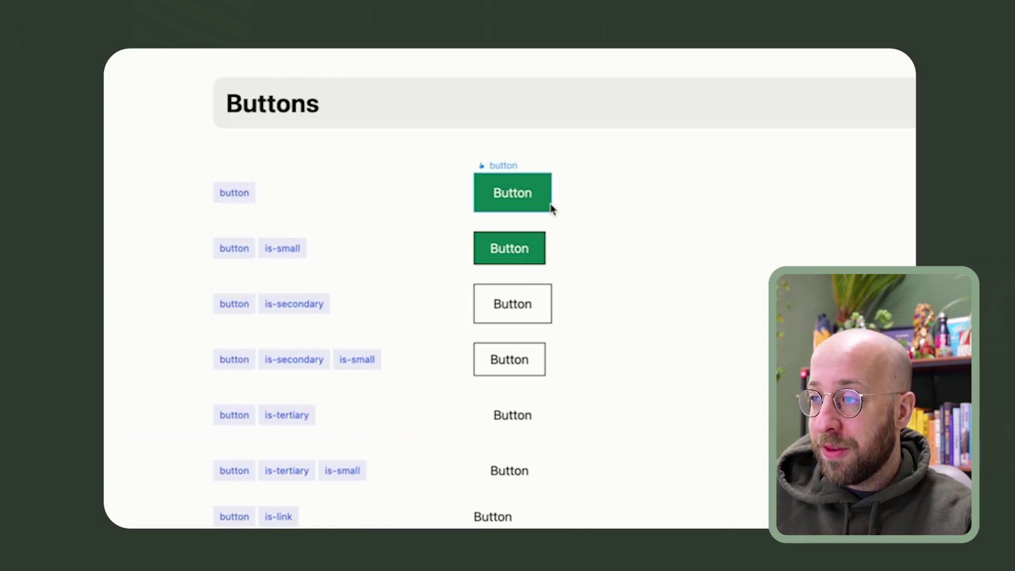
Step: Set the green primary button's border colour to the border secondary variable
{"action": "left_click", "coordinate": [550, 208]}
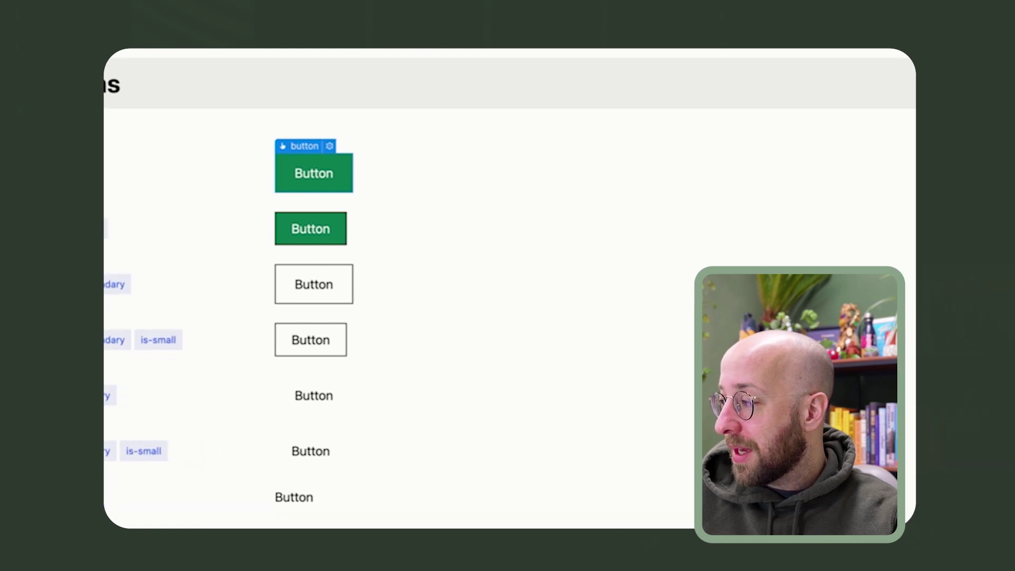
{"action": "left_click", "coordinate": [870, 470]}
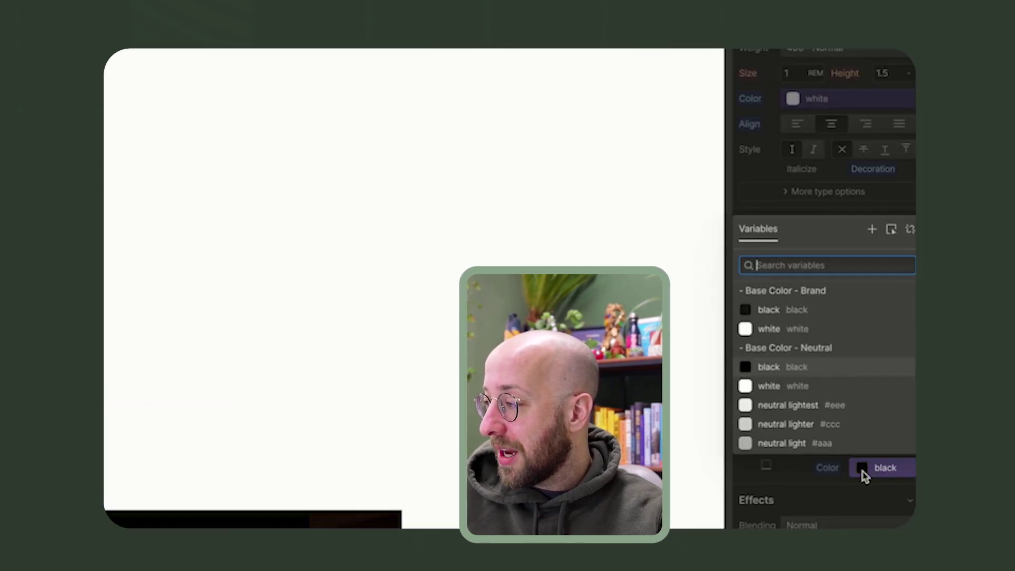
{"action": "type", "text": "border"}
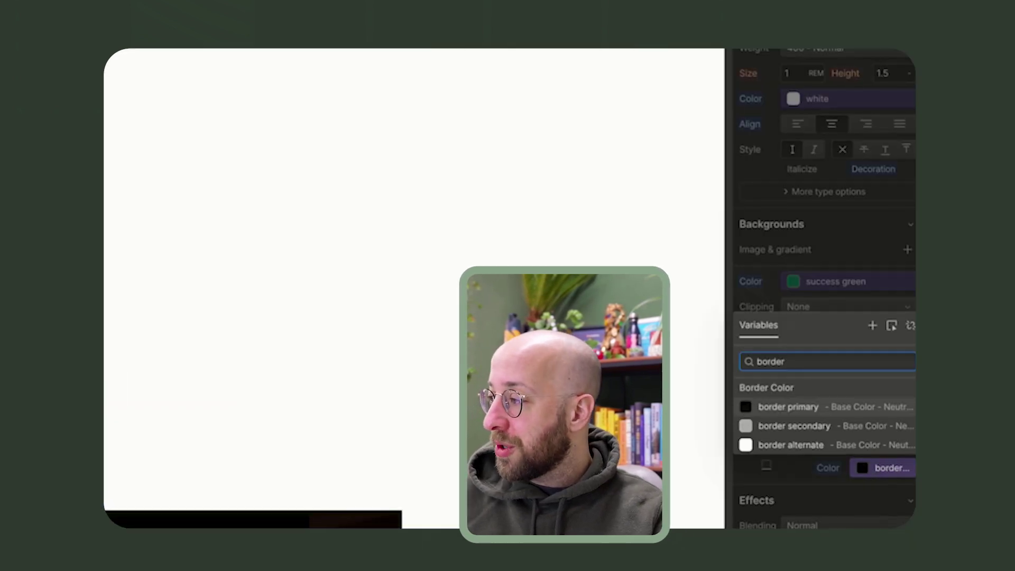
{"action": "key", "text": "Down"}
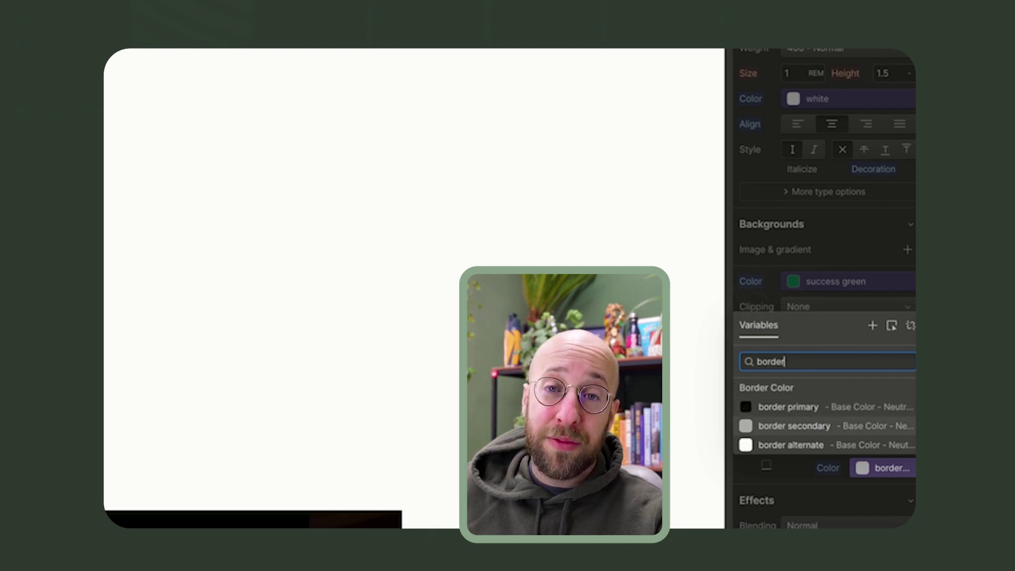